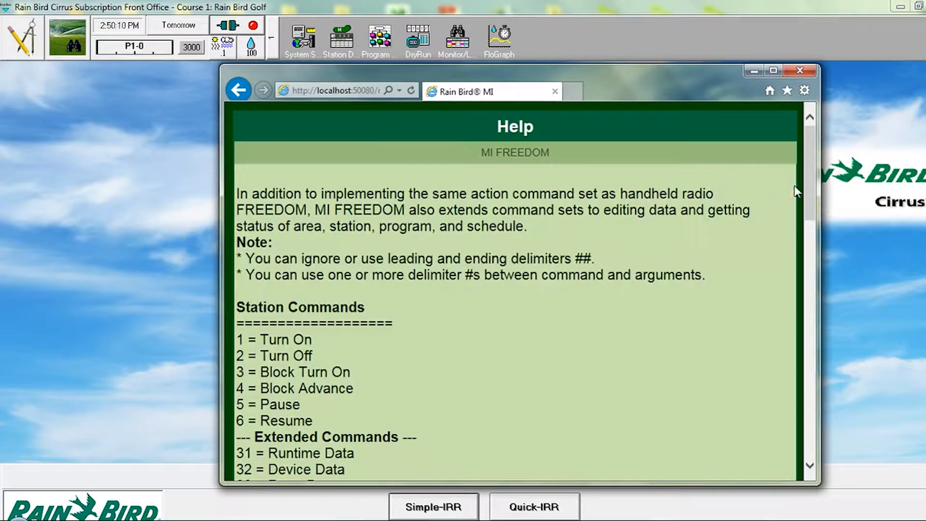
Step: Review the station, extended and system commands in the MI FREEDOM help, and return to the command keypad
{"action": "left_click_drag", "start_coordinate": [808, 182], "coordinate": [812, 227]}
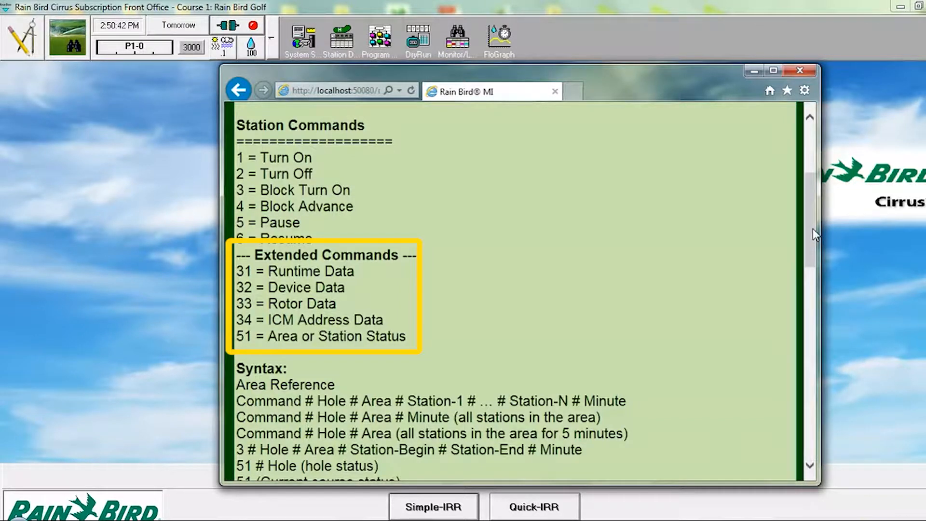
{"action": "left_click_drag", "start_coordinate": [812, 227], "coordinate": [810, 448]}
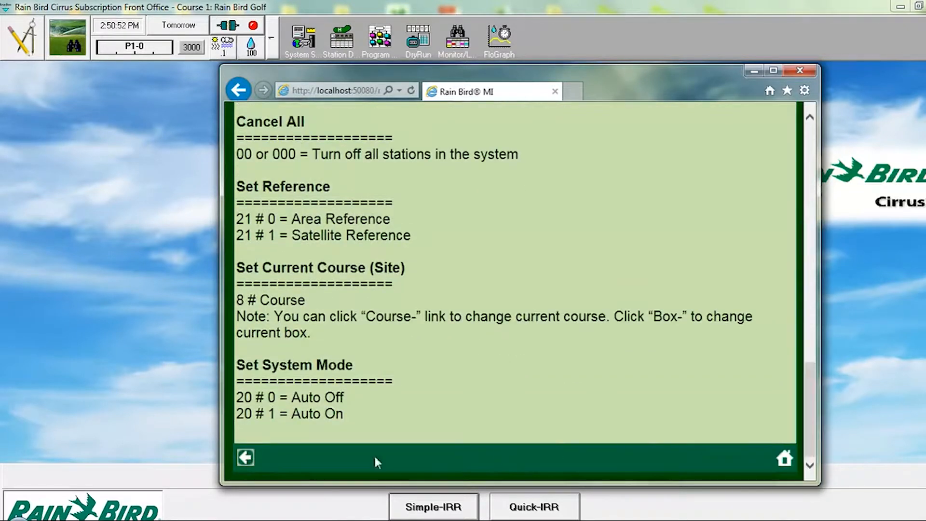
{"action": "left_click", "coordinate": [245, 457]}
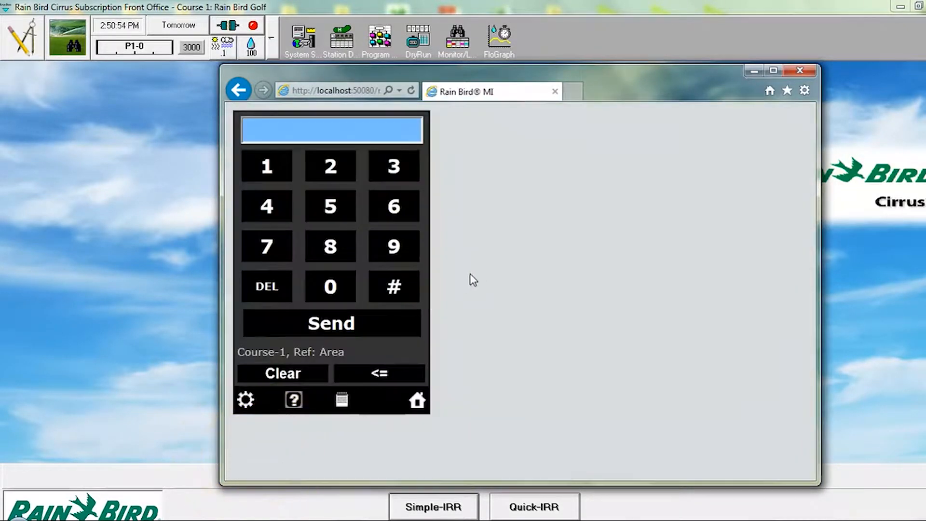
Step: Switch to Cirrus to inspect the fairway stations' rotor types in Station Detail, and return to the Rain Bird MI browser window
{"action": "left_click", "coordinate": [346, 41]}
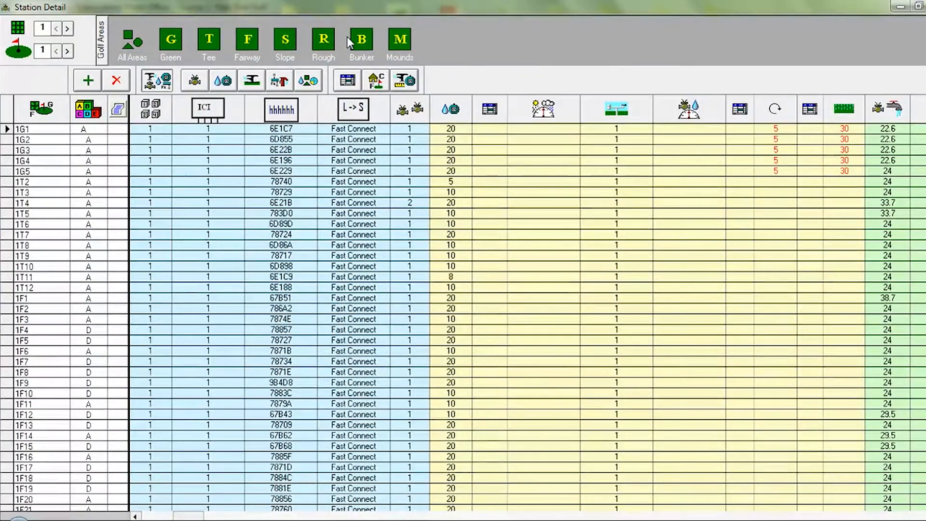
{"action": "left_click", "coordinate": [248, 38]}
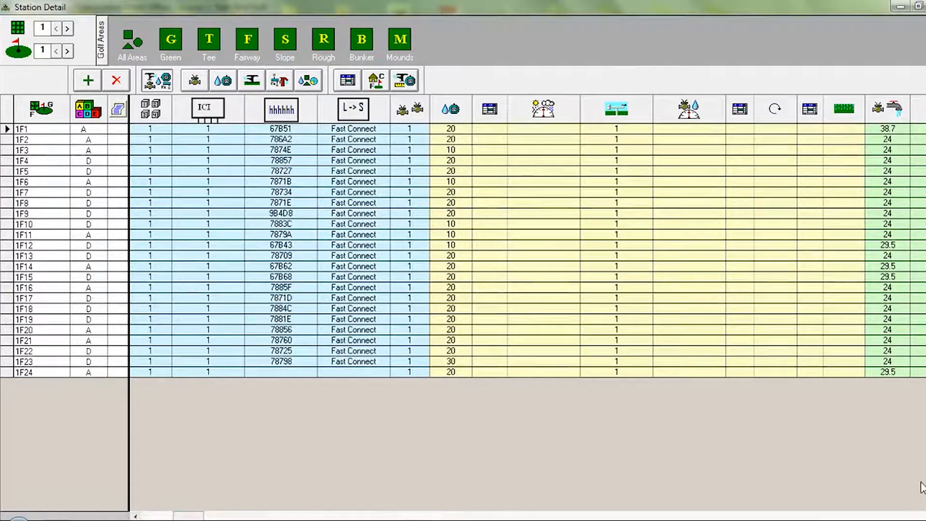
{"action": "left_click", "coordinate": [912, 515]}
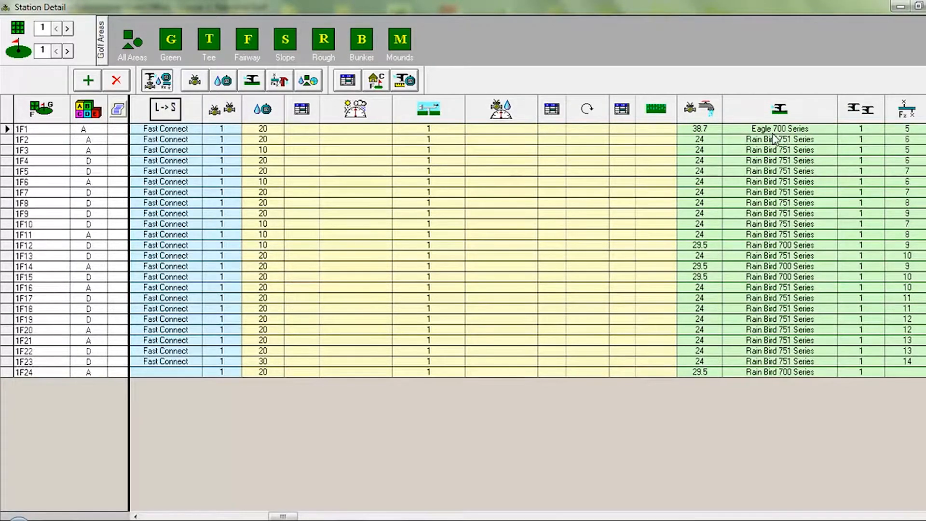
{"action": "left_click", "coordinate": [919, 7]}
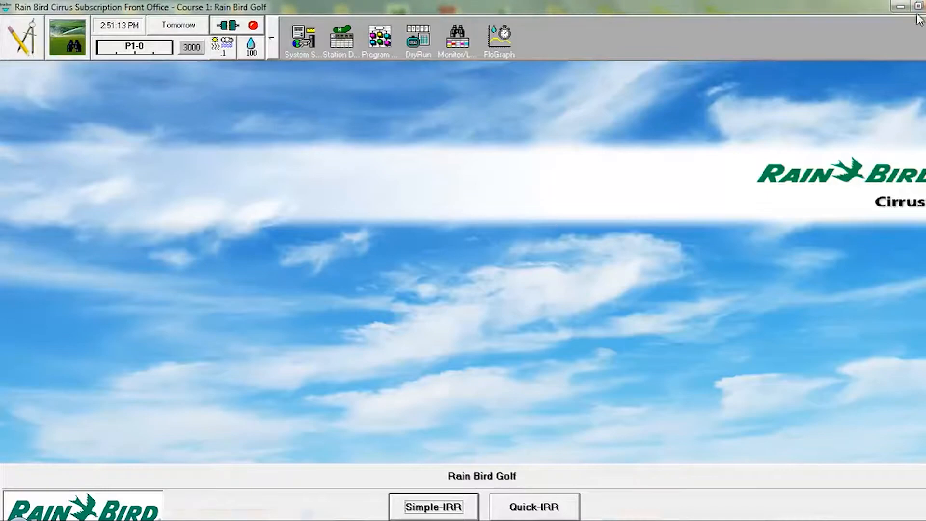
{"action": "left_click", "coordinate": [81, 520]}
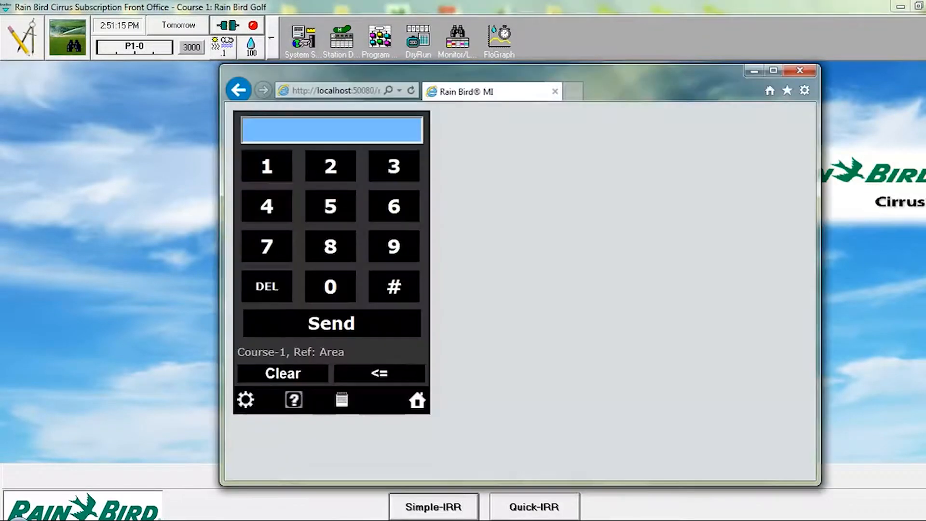
Step: Send the command 33#1#3#1 to open the rotor data for hole 1, fairway station 1
{"action": "left_click", "coordinate": [389, 163]}
{"action": "left_click", "coordinate": [390, 164]}
{"action": "left_click", "coordinate": [393, 291]}
{"action": "left_click", "coordinate": [270, 168]}
{"action": "left_click", "coordinate": [391, 288]}
{"action": "left_click", "coordinate": [392, 167]}
{"action": "left_click", "coordinate": [395, 288]}
{"action": "left_click", "coordinate": [266, 167]}
{"action": "left_click", "coordinate": [333, 323]}
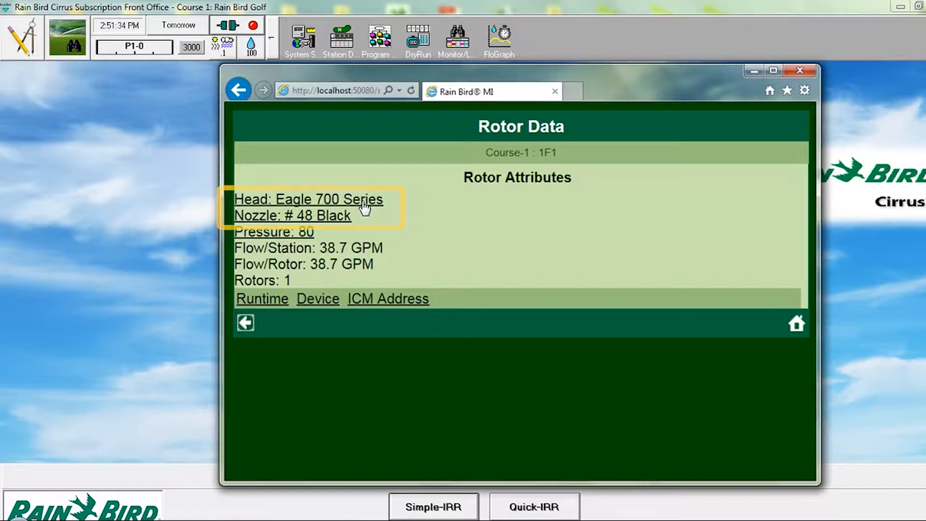
Step: Set station 1F1's rotor to Rain Bird 751 Series with the # 36 Yellow nozzle at pressure 80, and submit it
{"action": "left_click", "coordinate": [363, 201]}
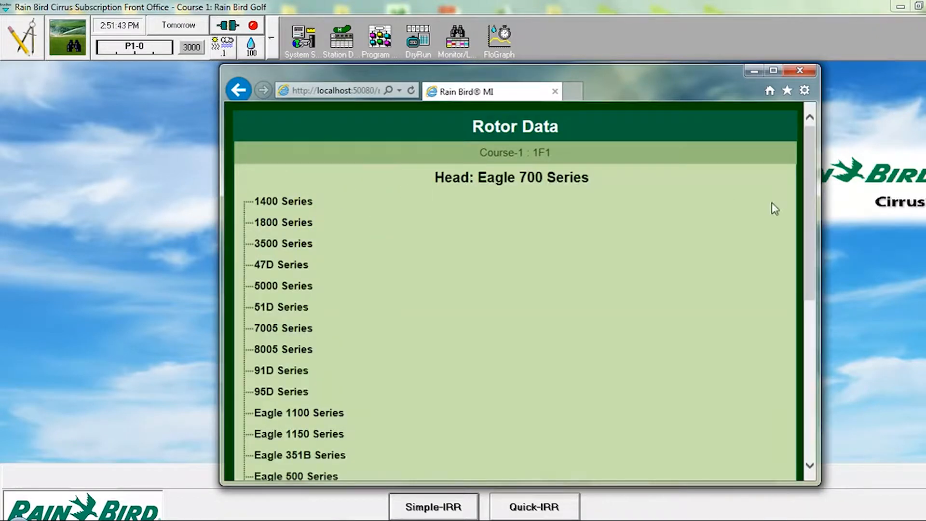
{"action": "left_click_drag", "start_coordinate": [811, 195], "coordinate": [811, 350]}
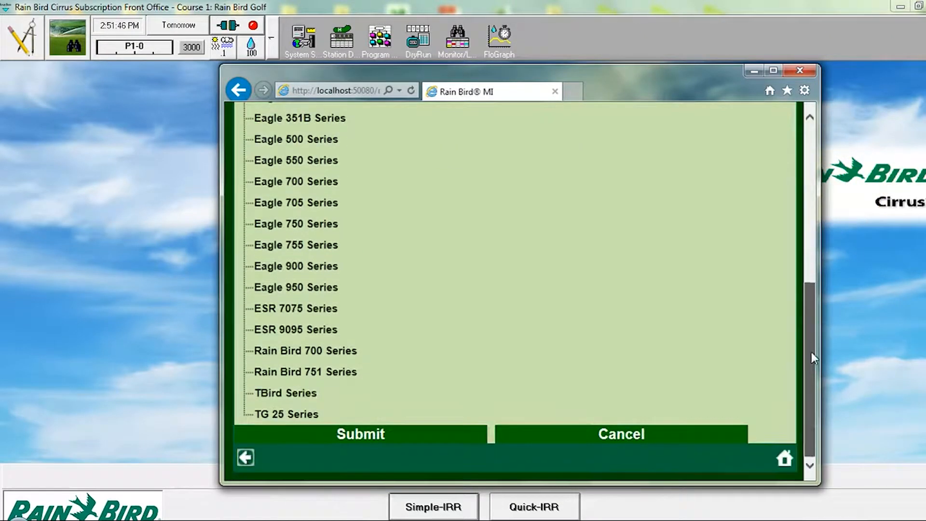
{"action": "left_click", "coordinate": [311, 373]}
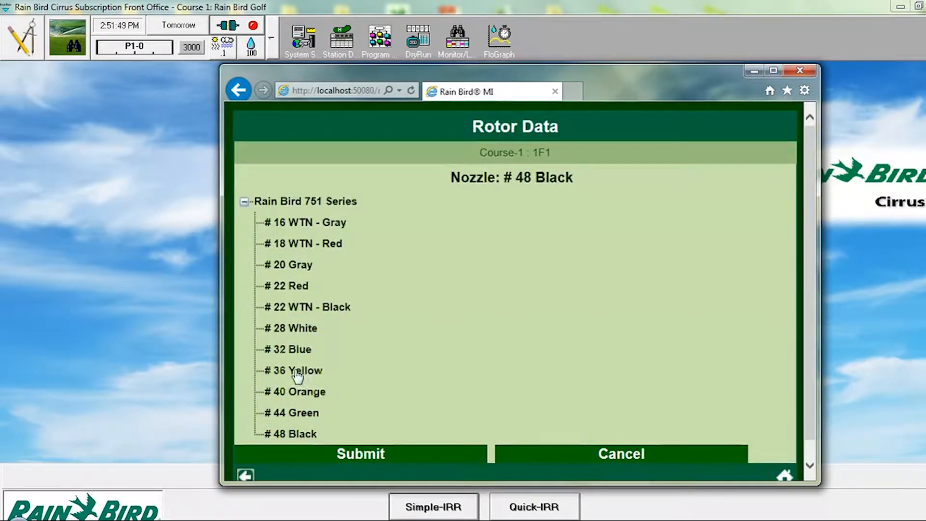
{"action": "left_click", "coordinate": [297, 371]}
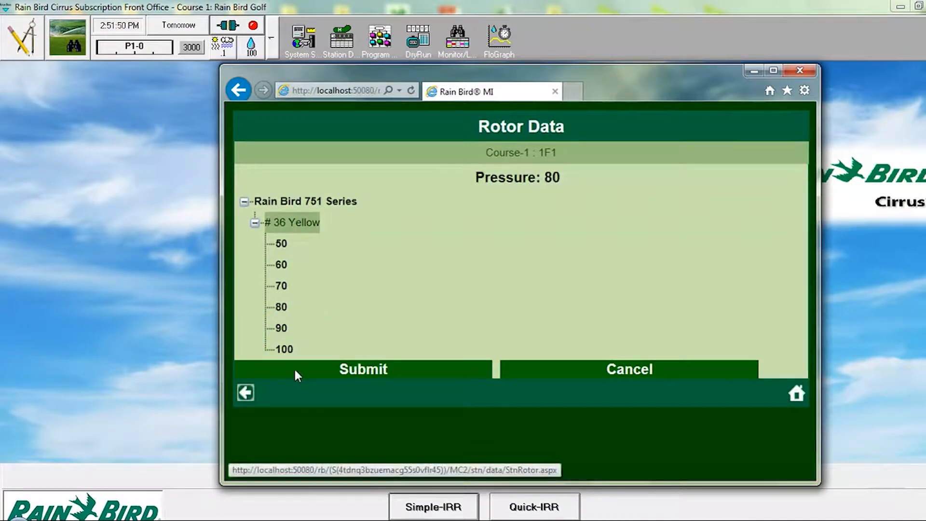
{"action": "left_click", "coordinate": [281, 307]}
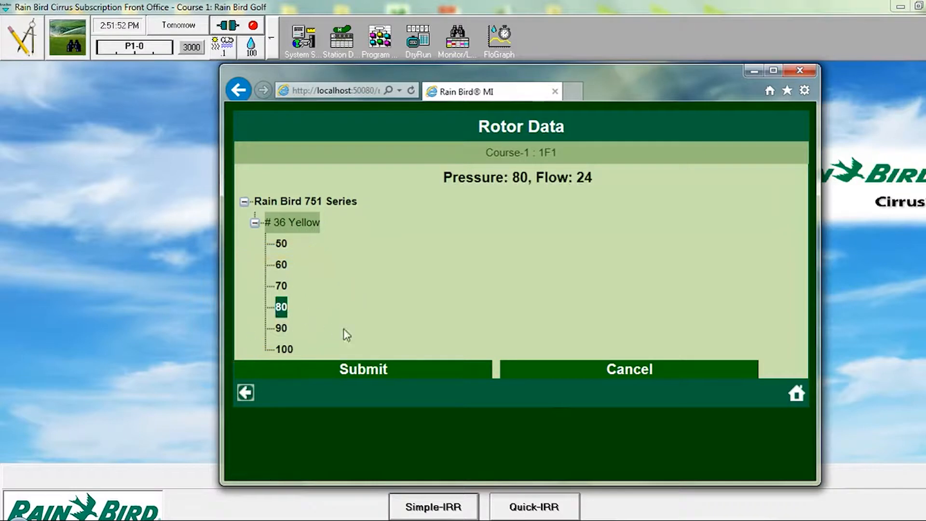
{"action": "left_click", "coordinate": [363, 365]}
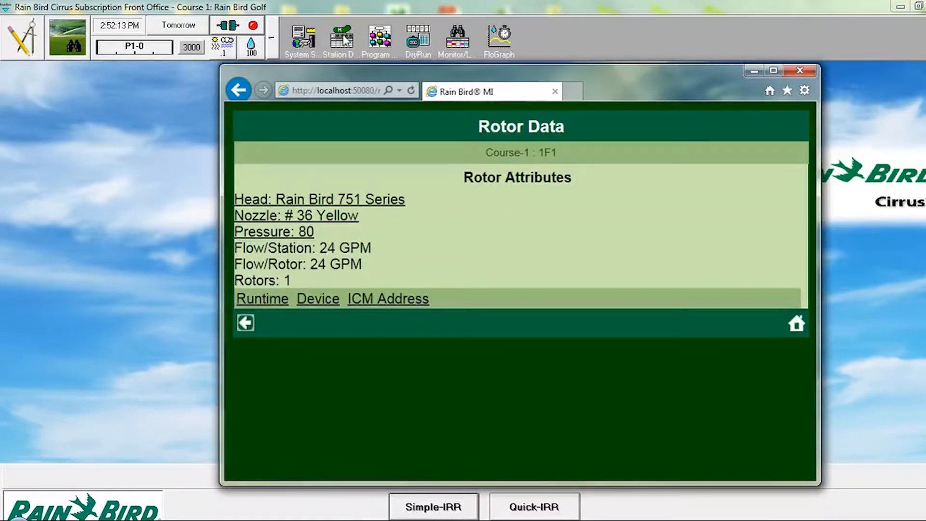
Step: Switch to Cirrus and check station 1F1's rotor type and flow among the fairway stations in Station Detail
{"action": "left_click", "coordinate": [345, 40]}
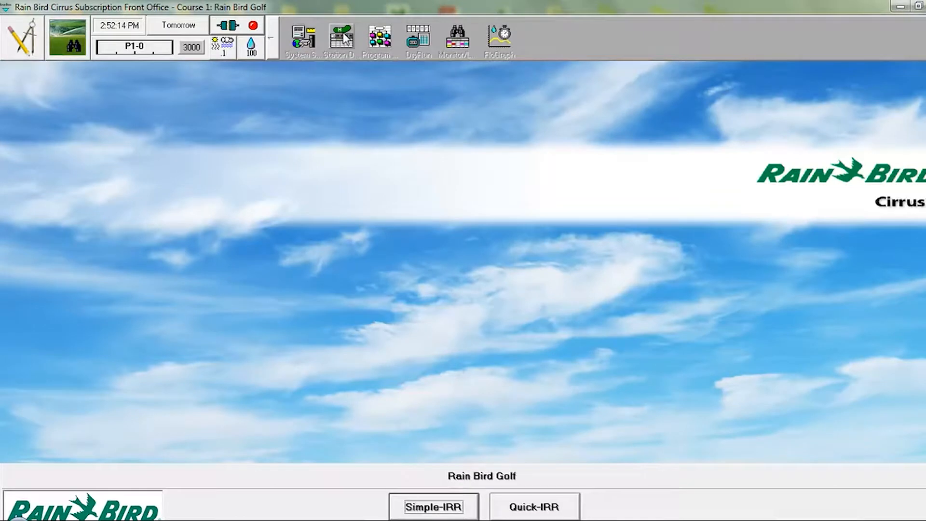
{"action": "left_click", "coordinate": [345, 40]}
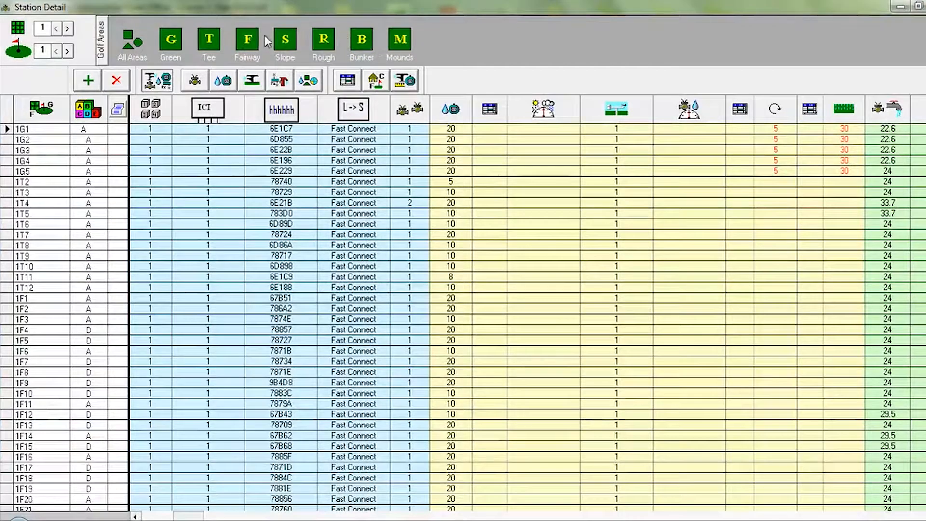
{"action": "left_click", "coordinate": [242, 39]}
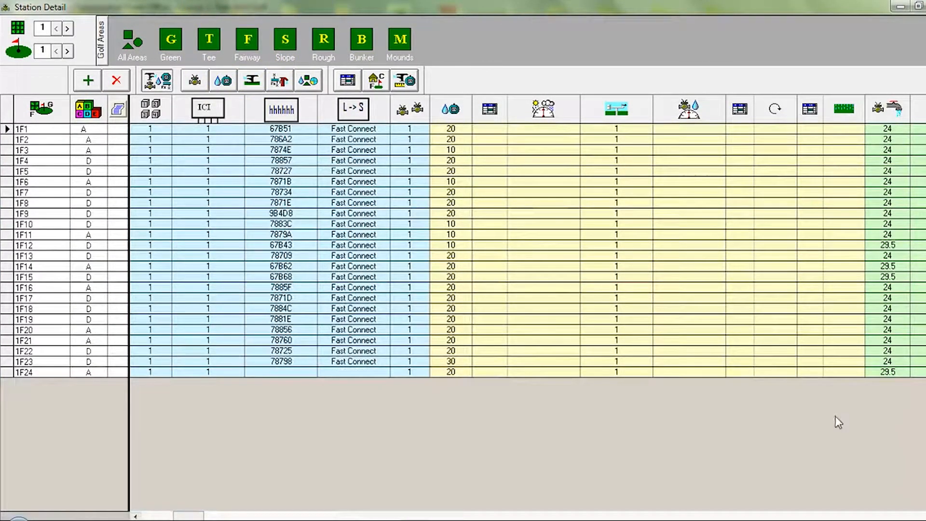
{"action": "left_click", "coordinate": [924, 516]}
{"action": "left_click", "coordinate": [925, 516]}
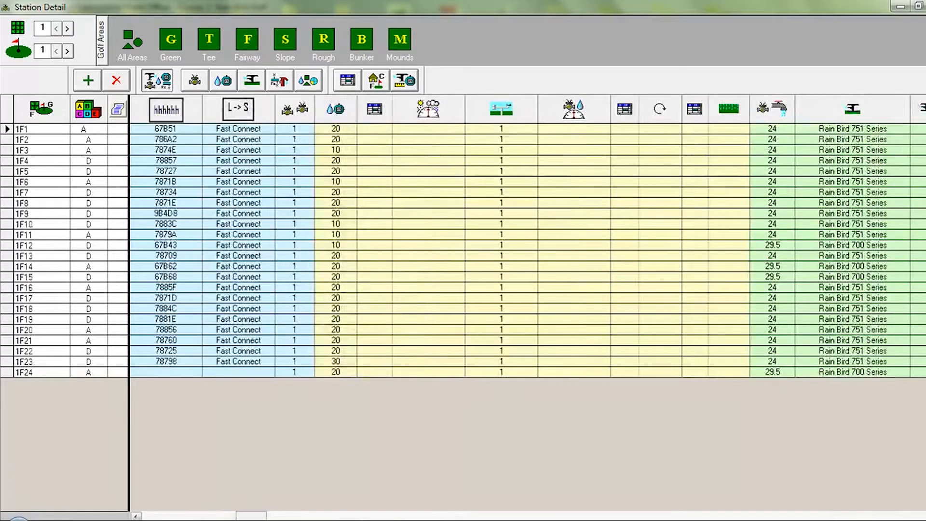
{"action": "left_click", "coordinate": [925, 516]}
{"action": "left_click", "coordinate": [925, 516]}
{"action": "left_click", "coordinate": [924, 515]}
{"action": "left_click", "coordinate": [925, 516]}
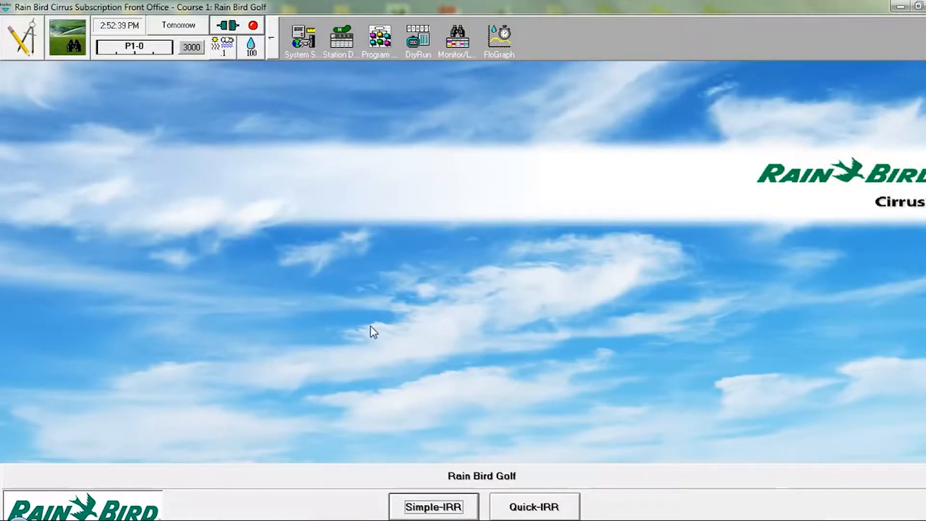
Step: Show only the tee stations in Station Detail, check station 1T4's valve count, and close the list
{"action": "left_click", "coordinate": [341, 34]}
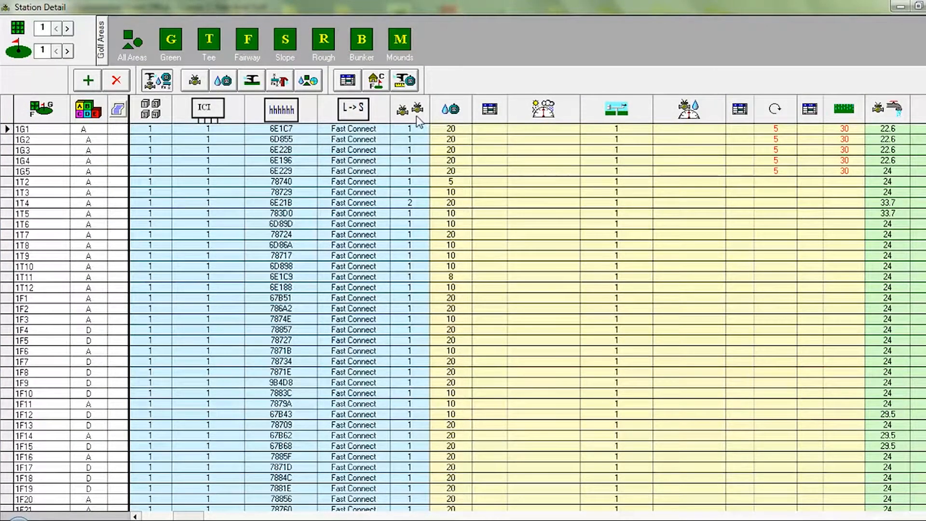
{"action": "left_click", "coordinate": [209, 40]}
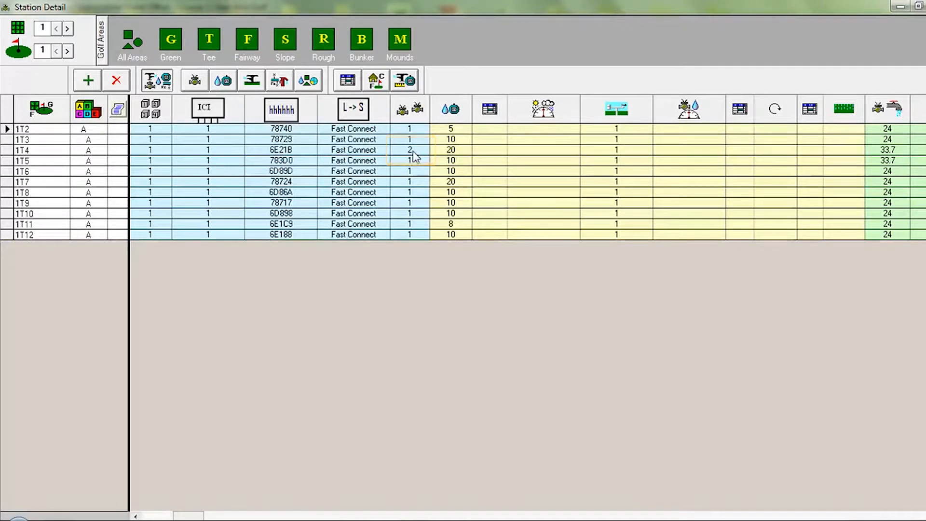
{"action": "left_click", "coordinate": [925, 6]}
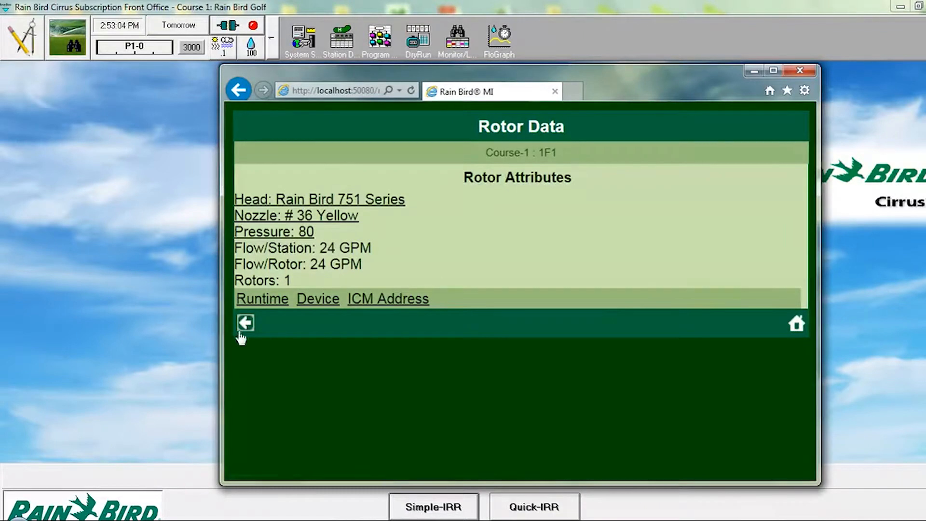
Step: Return to the MI FREEDOM keypad and send the command 32#1#2#4 to open the device data for station 1T4
{"action": "left_click", "coordinate": [244, 325]}
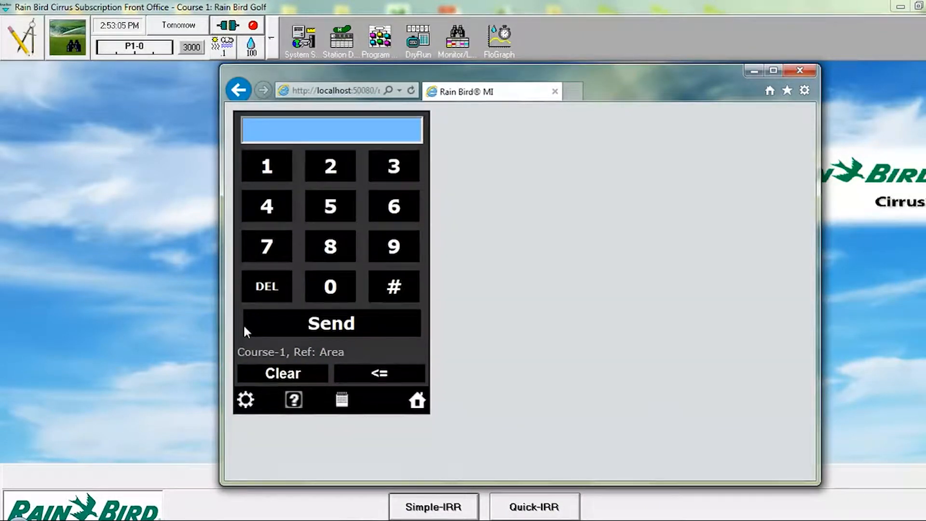
{"action": "left_click", "coordinate": [394, 166]}
{"action": "left_click", "coordinate": [331, 167]}
{"action": "left_click", "coordinate": [391, 286]}
{"action": "left_click", "coordinate": [272, 164]}
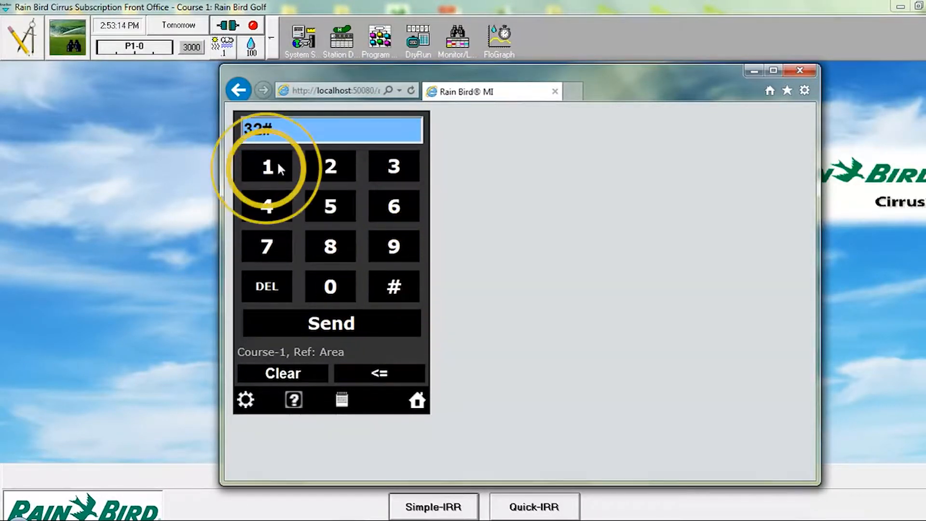
{"action": "left_click", "coordinate": [393, 285]}
{"action": "left_click", "coordinate": [332, 168]}
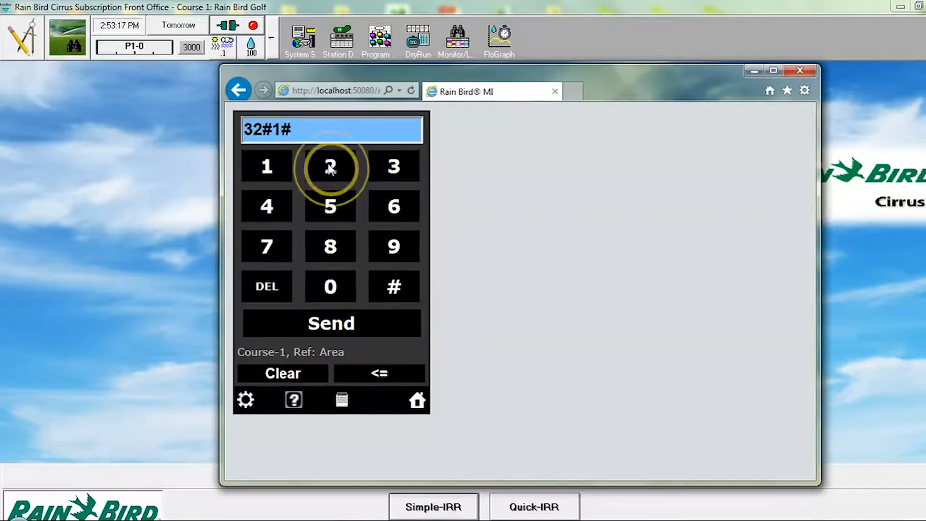
{"action": "left_click", "coordinate": [389, 285]}
{"action": "left_click", "coordinate": [271, 209]}
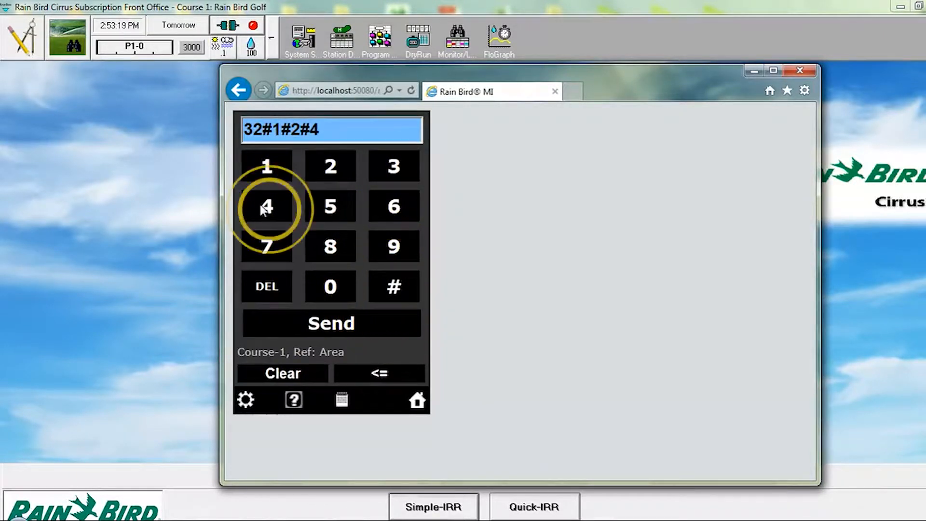
{"action": "left_click", "coordinate": [336, 324]}
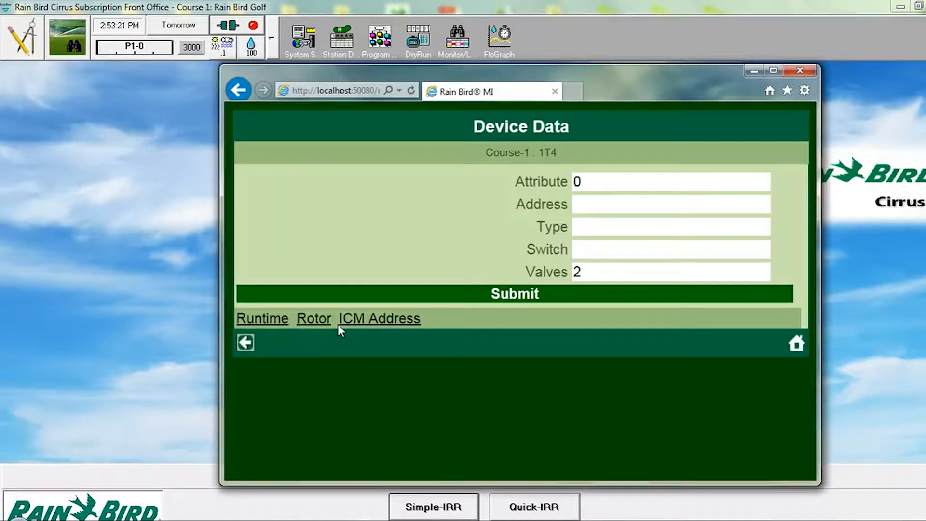
Step: Set the number of valves for station 1T4 to 1 and submit the device data
{"action": "left_click", "coordinate": [585, 272]}
{"action": "key", "text": "BackSpace"}
{"action": "type", "text": "1"}
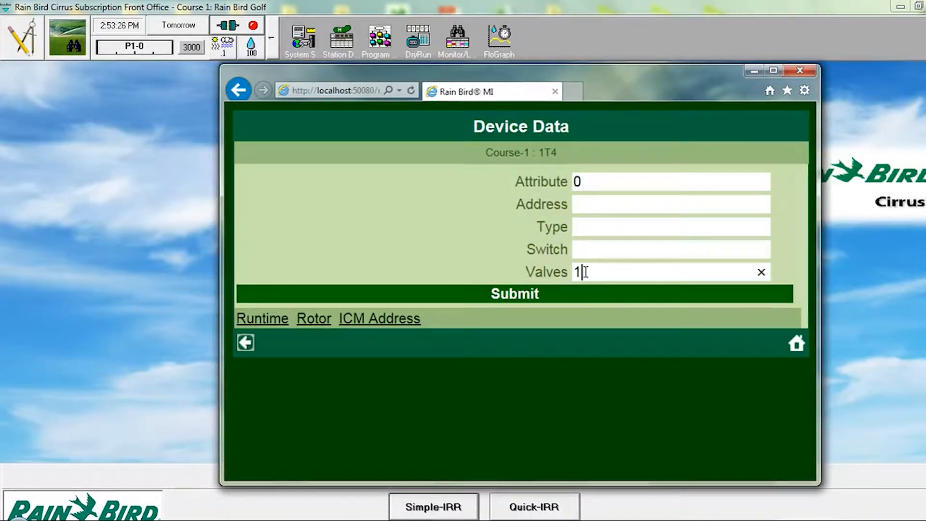
{"action": "left_click", "coordinate": [478, 295]}
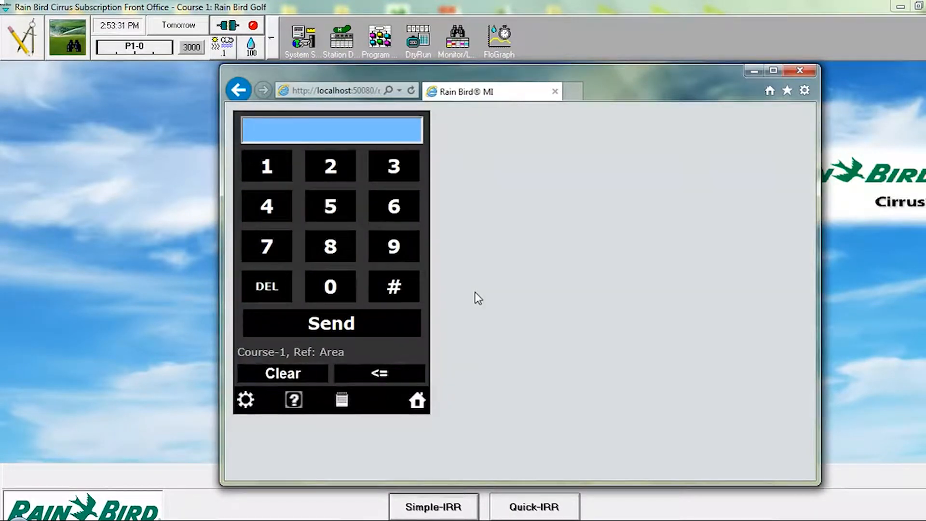
Step: Check station 1T4's valve count among the tee stations in Cirrus Station Detail, and return to the Rain Bird MI keypad
{"action": "left_click", "coordinate": [340, 39]}
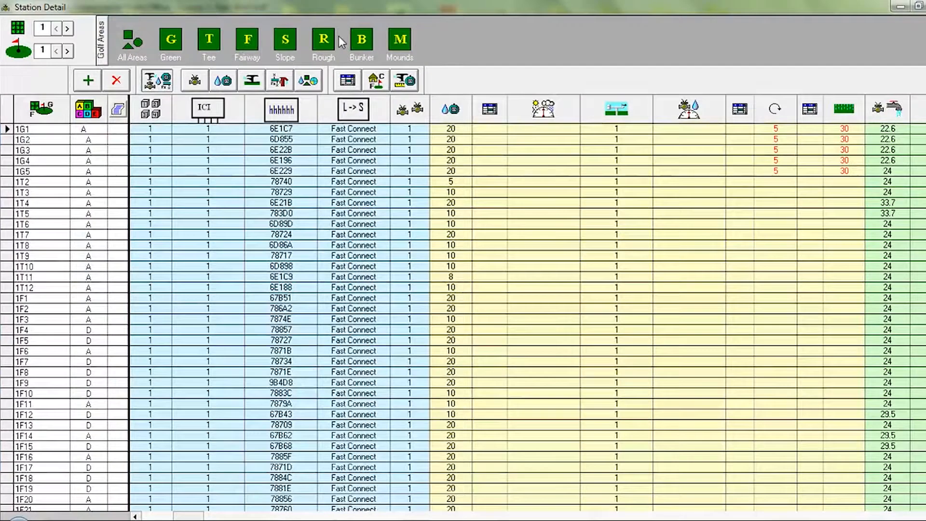
{"action": "left_click", "coordinate": [212, 42]}
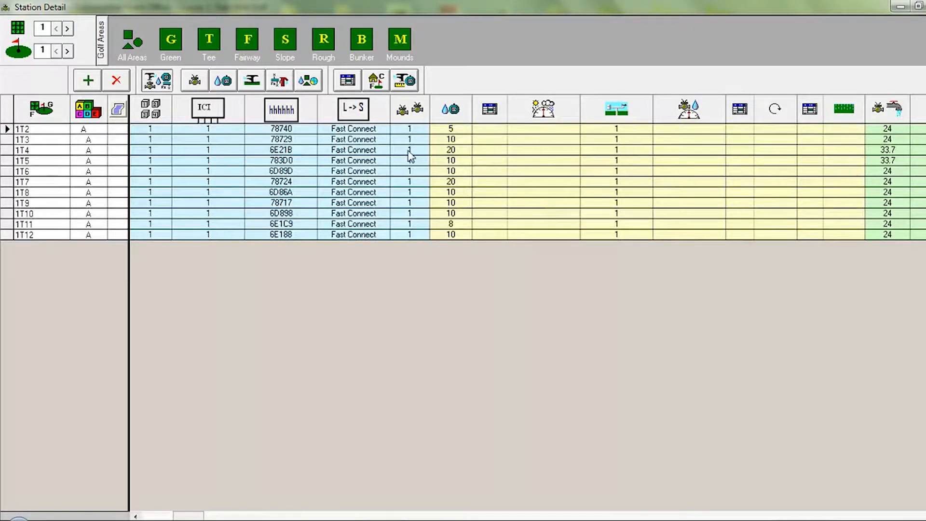
{"action": "scroll", "coordinate": [408, 152], "scroll_direction": "left", "scroll_amount": 1}
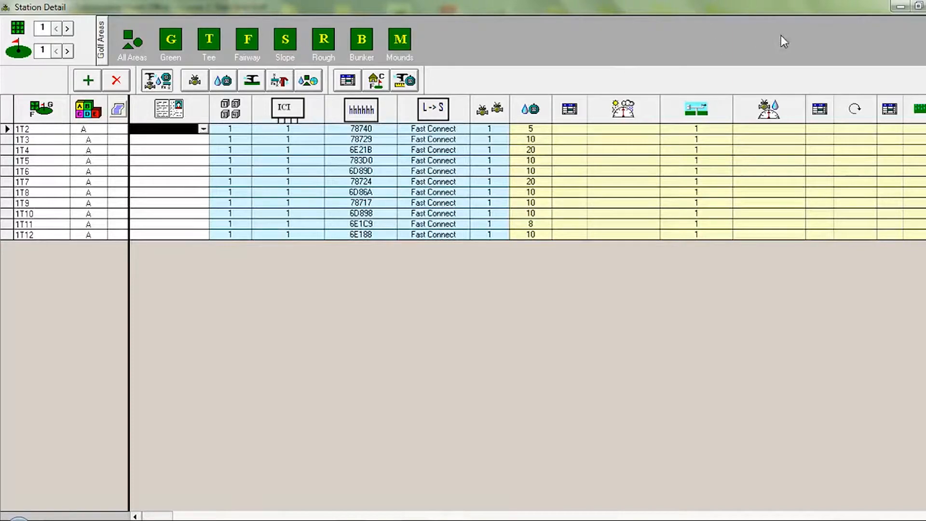
{"action": "left_click", "coordinate": [925, 6]}
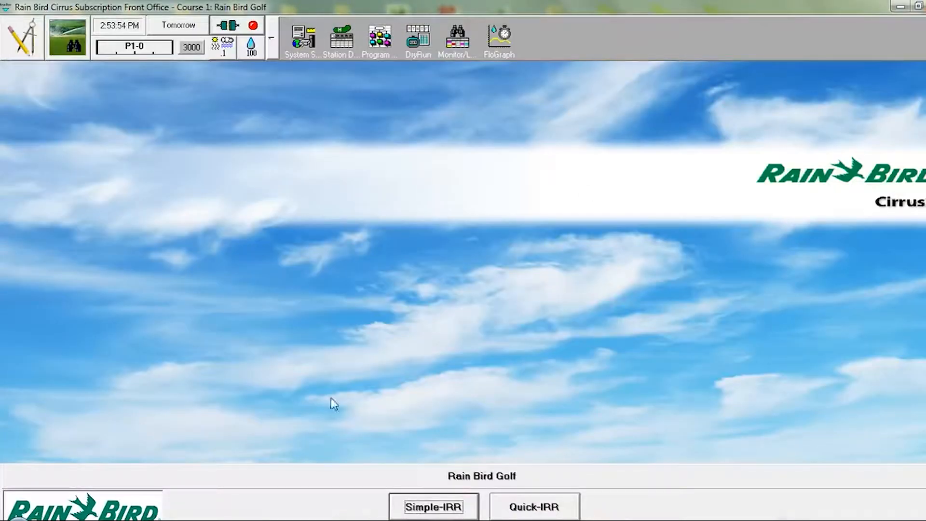
{"action": "left_click", "coordinate": [69, 520]}
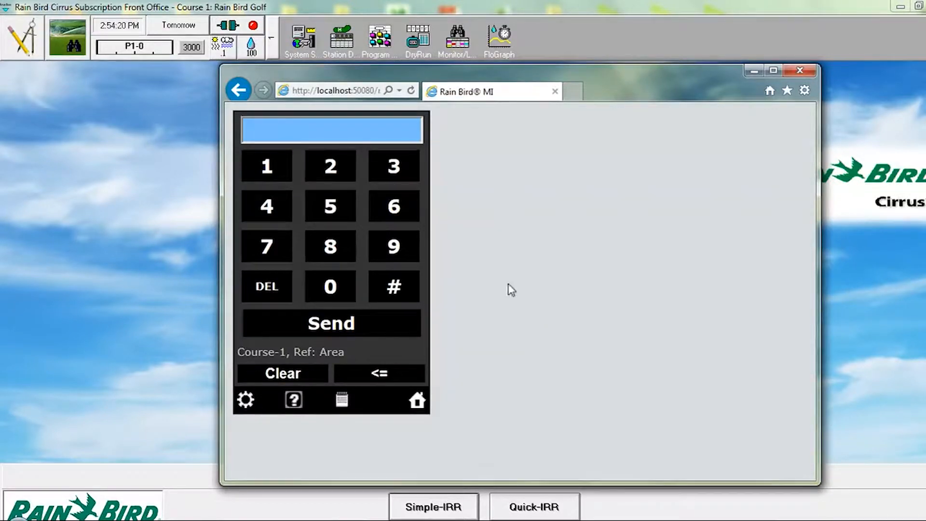
Step: Send the FREEDOM command 31#2#1#2 to open the runtime data for station 2G2
{"action": "left_click", "coordinate": [385, 169]}
{"action": "left_click", "coordinate": [273, 156]}
{"action": "left_click", "coordinate": [381, 283]}
{"action": "left_click", "coordinate": [324, 165]}
{"action": "left_click", "coordinate": [382, 293]}
{"action": "left_click", "coordinate": [269, 168]}
{"action": "left_click", "coordinate": [388, 288]}
{"action": "left_click", "coordinate": [331, 167]}
{"action": "left_click", "coordinate": [331, 324]}
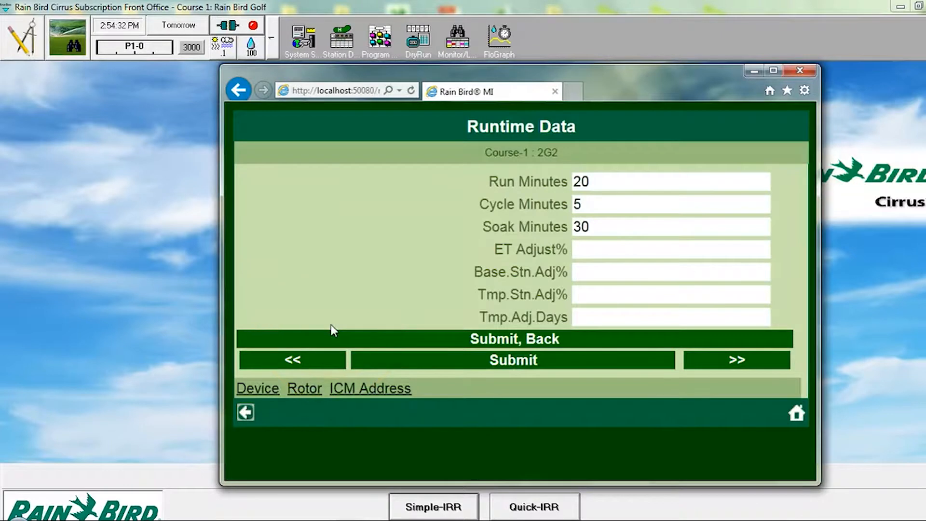
Step: Clear station 2G2's soak and cycle minutes, set its run minutes to 5, and submit the runtime data
{"action": "left_click", "coordinate": [595, 184]}
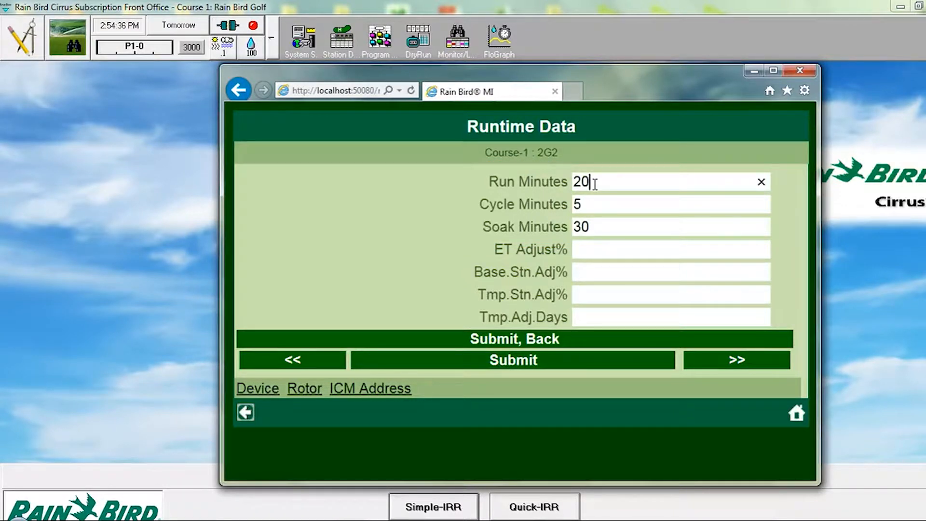
{"action": "left_click", "coordinate": [595, 228]}
{"action": "key", "text": "BackSpace"}
{"action": "key", "text": "BackSpace"}
{"action": "left_click", "coordinate": [589, 207]}
{"action": "key", "text": "BackSpace"}
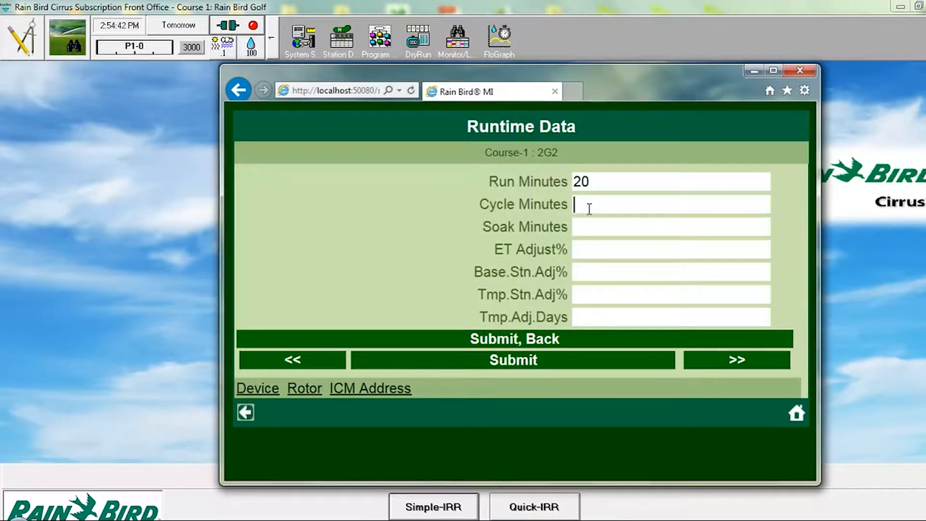
{"action": "left_click", "coordinate": [594, 182]}
{"action": "key", "text": "BackSpace"}
{"action": "key", "text": "BackSpace"}
{"action": "type", "text": "5"}
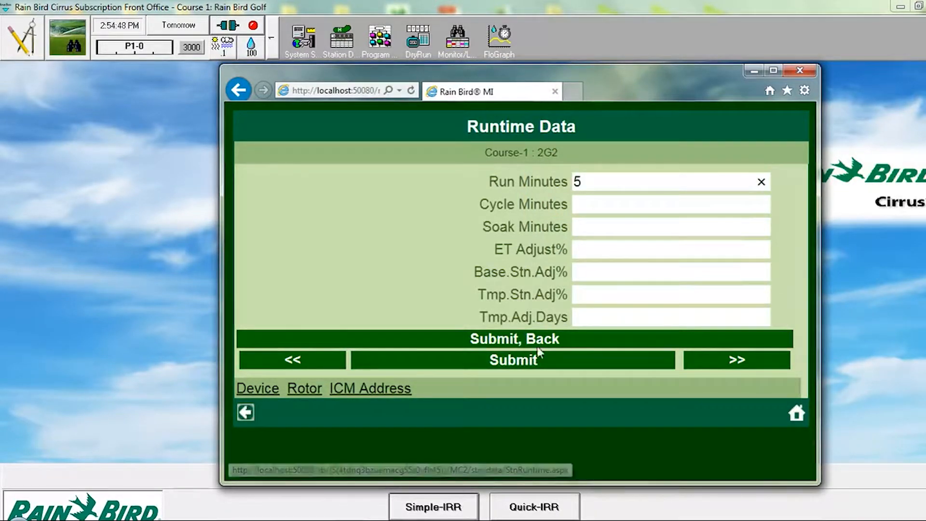
{"action": "left_click", "coordinate": [530, 359]}
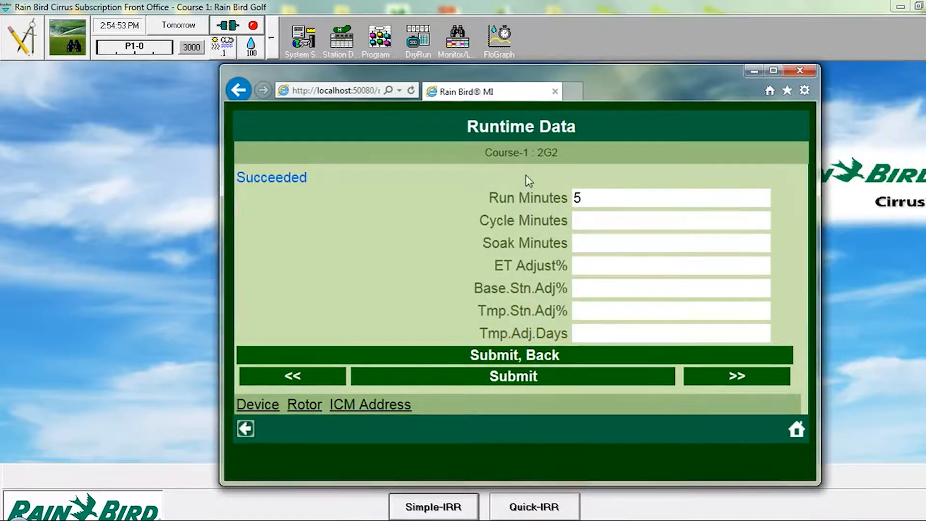
Step: Check station 2G2's run time among the hole 2 green stations in Cirrus Station Detail, and return to the Rain Bird MI runtime data
{"action": "left_click", "coordinate": [341, 41]}
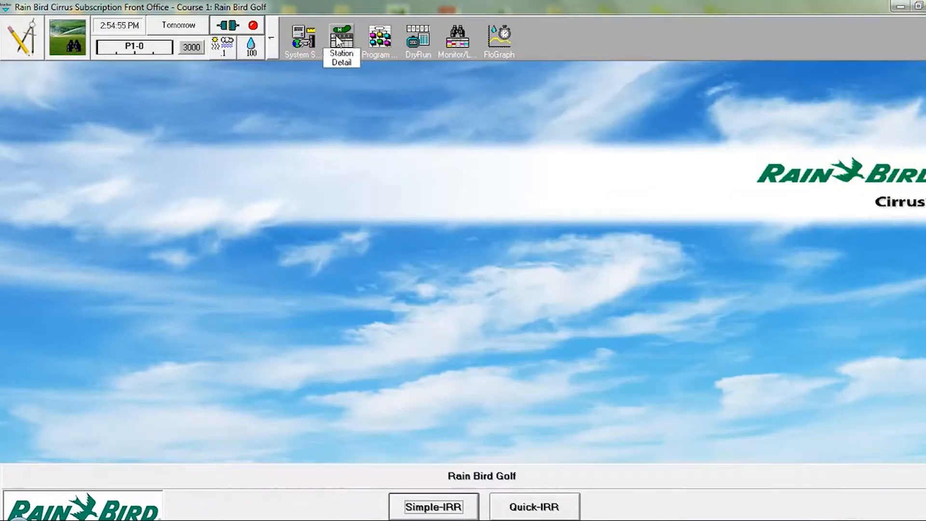
{"action": "left_click", "coordinate": [339, 40]}
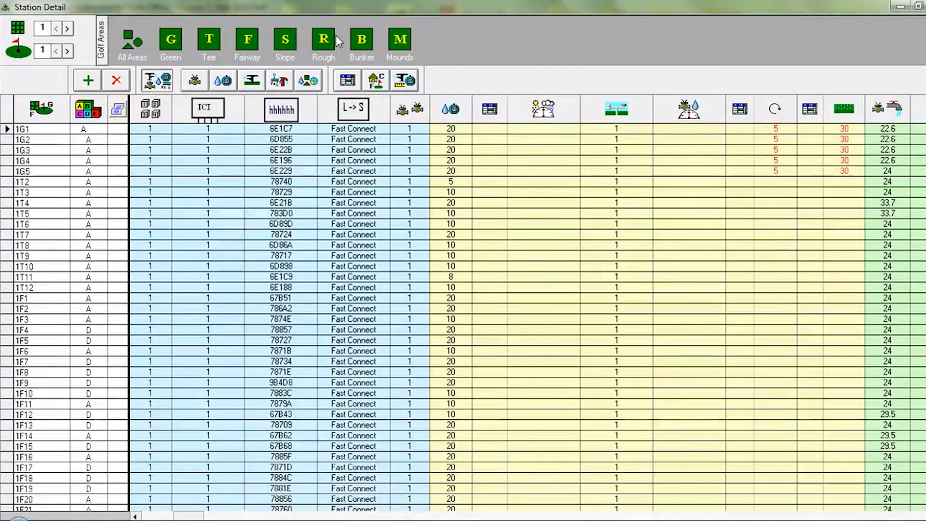
{"action": "left_click", "coordinate": [68, 50]}
{"action": "left_click", "coordinate": [178, 41]}
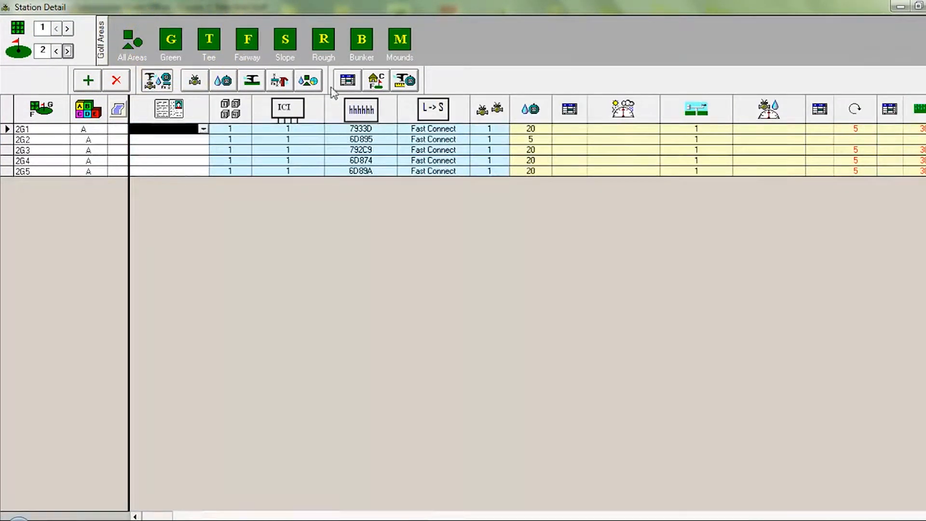
{"action": "left_click_drag", "start_coordinate": [528, 129], "coordinate": [541, 146]}
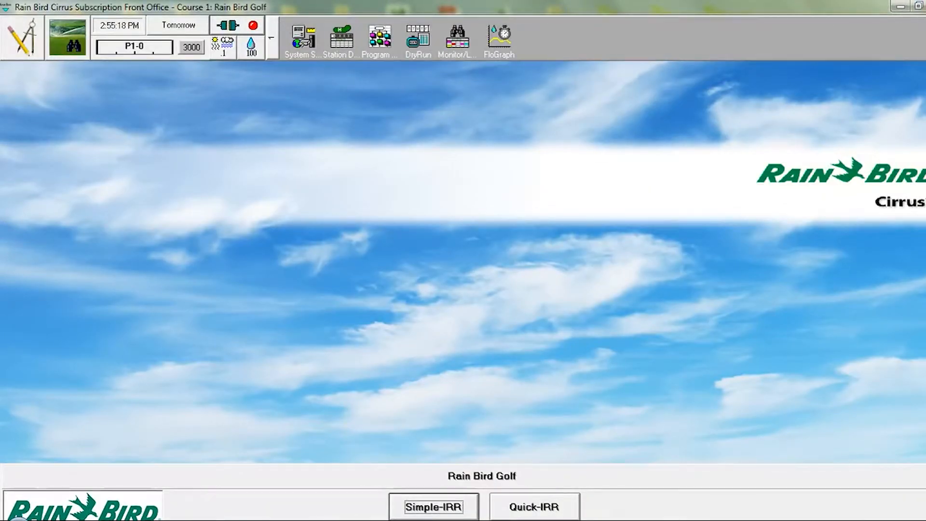
{"action": "left_click", "coordinate": [73, 520]}
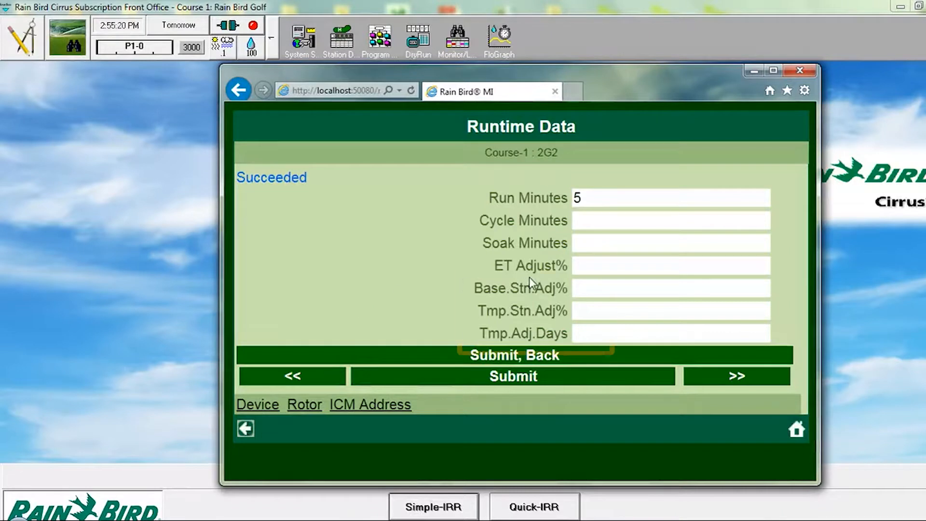
Step: Set station 2G2's base station adjustment to 100%, temporary station adjustment to 25% and temporary adjustment days to 7, and submit
{"action": "left_click", "coordinate": [593, 287]}
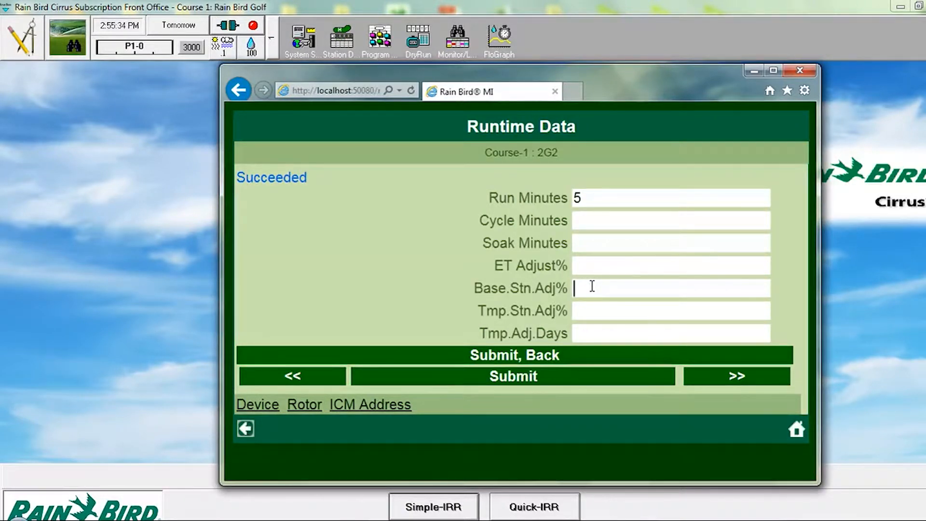
{"action": "type", "text": "100"}
{"action": "left_click", "coordinate": [592, 307]}
{"action": "type", "text": "25"}
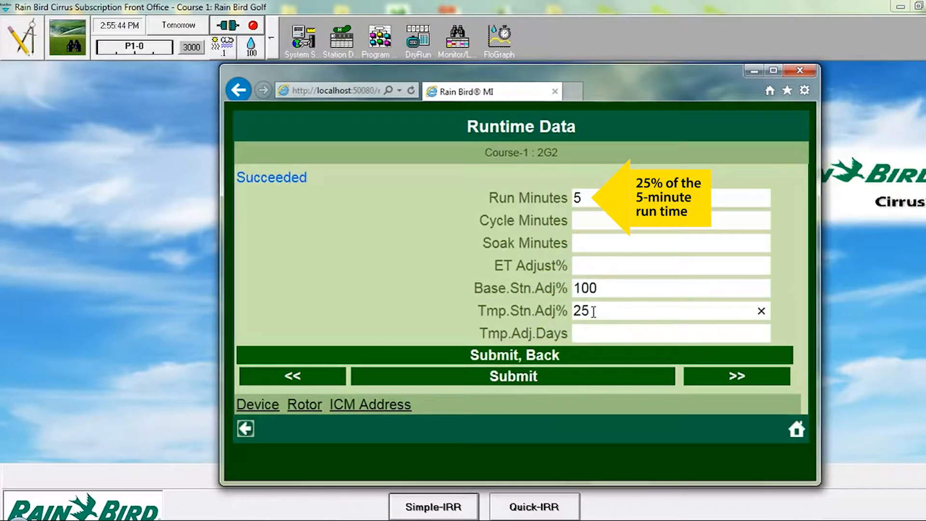
{"action": "left_click", "coordinate": [595, 332]}
{"action": "type", "text": "7"}
{"action": "left_click", "coordinate": [515, 377]}
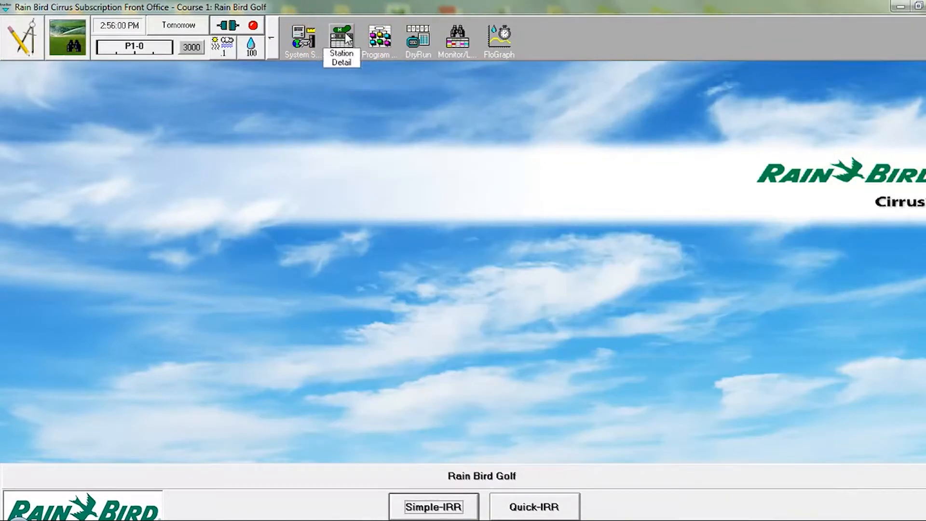
Step: Check station 2G2's temporary adjustment among the hole 2 greens in Cirrus Station Detail, and return to the Rain Bird MI page
{"action": "left_click", "coordinate": [346, 38]}
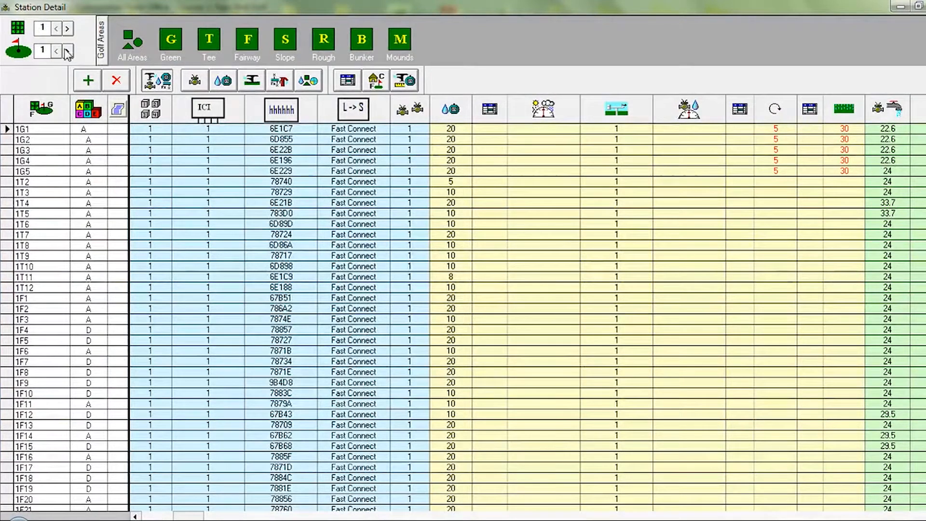
{"action": "left_click", "coordinate": [68, 51]}
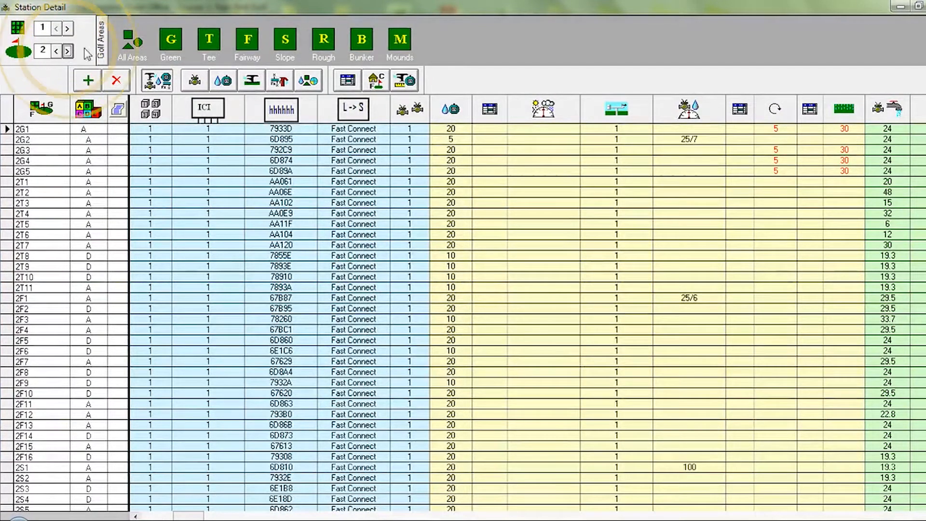
{"action": "left_click", "coordinate": [170, 44]}
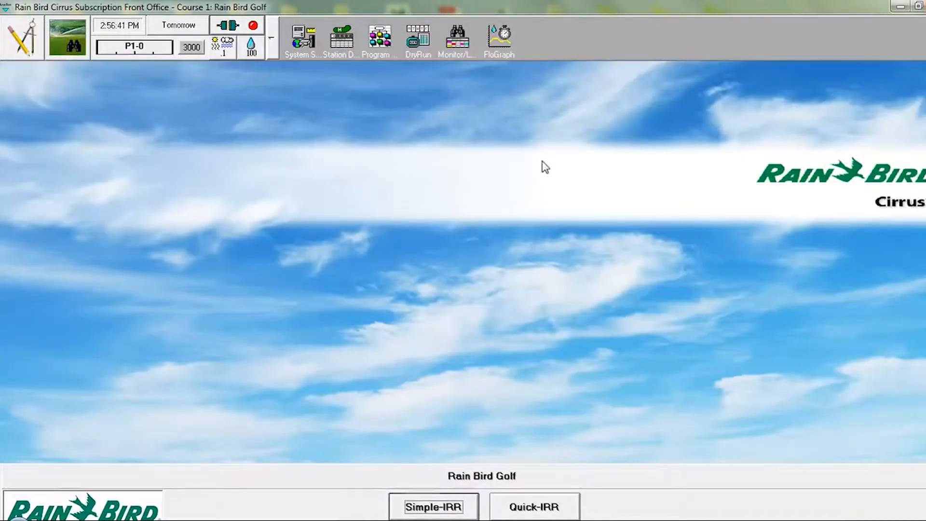
{"action": "left_click", "coordinate": [63, 520]}
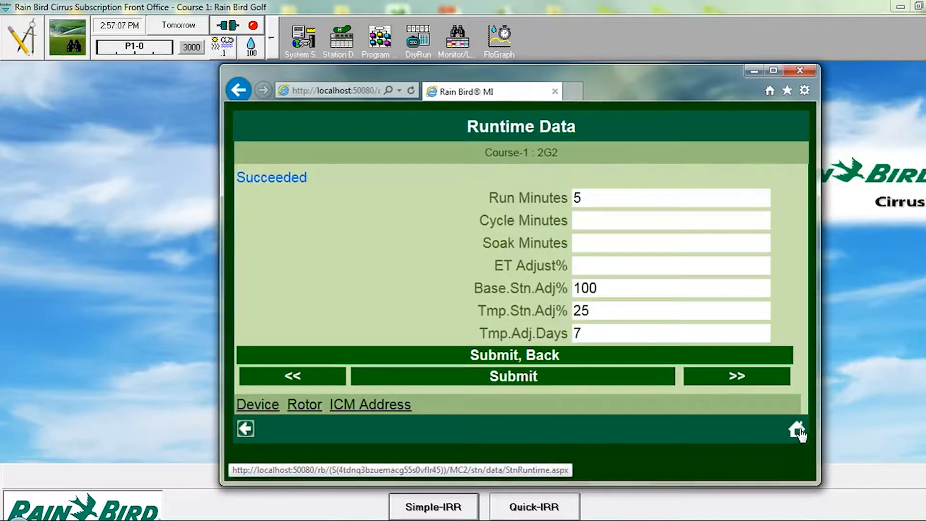
Step: Return to the FREEDOM keypad and send the command 34#1#1#2 to open the ICM address data for station 1G2
{"action": "left_click", "coordinate": [797, 430]}
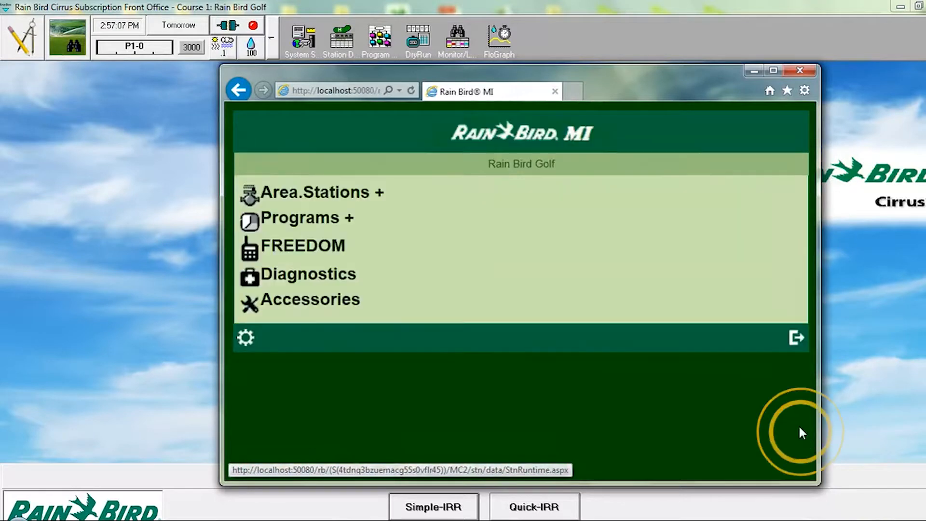
{"action": "left_click", "coordinate": [310, 249]}
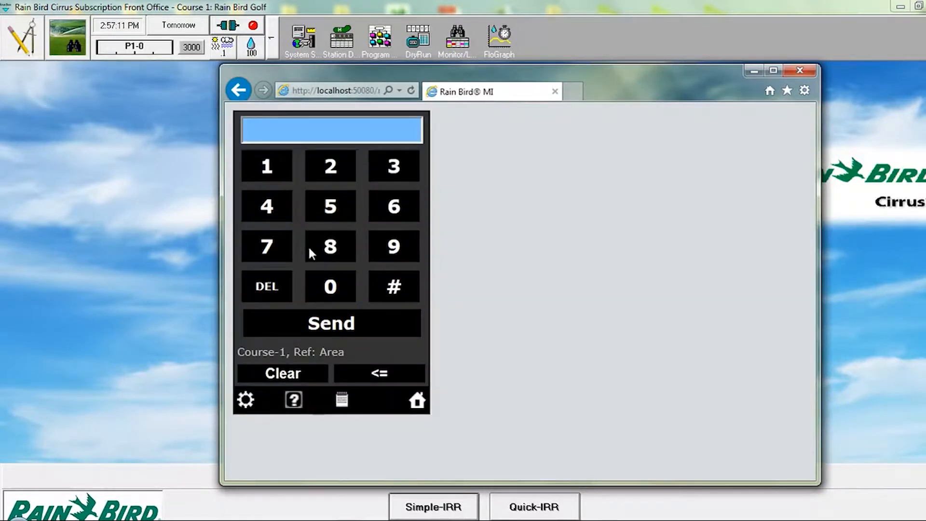
{"action": "left_click", "coordinate": [395, 166]}
{"action": "left_click", "coordinate": [279, 211]}
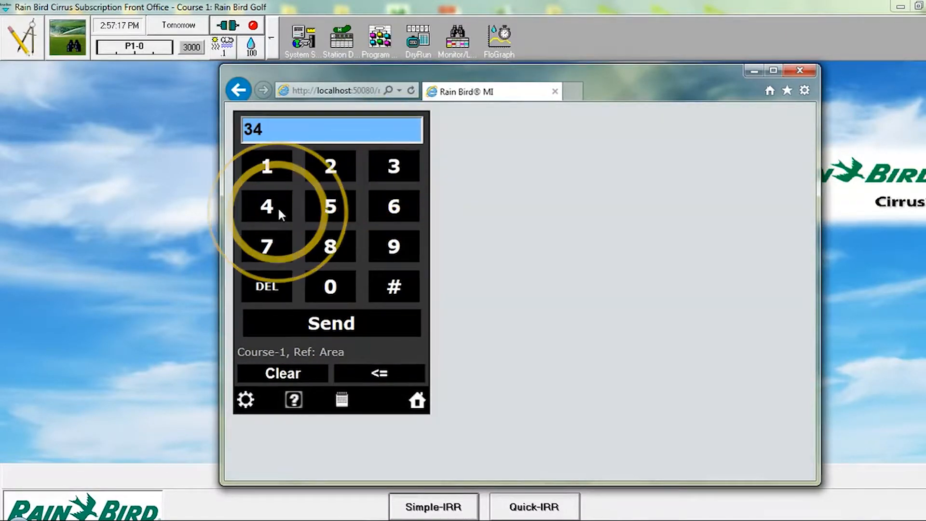
{"action": "left_click", "coordinate": [388, 285]}
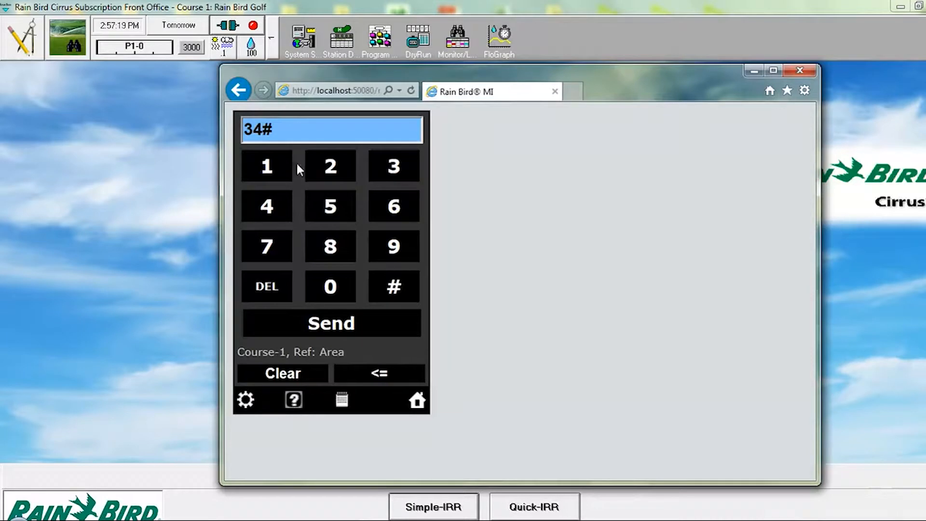
{"action": "left_click", "coordinate": [284, 166]}
{"action": "left_click", "coordinate": [388, 283]}
{"action": "left_click", "coordinate": [284, 173]}
{"action": "left_click", "coordinate": [392, 285]}
{"action": "left_click", "coordinate": [349, 173]}
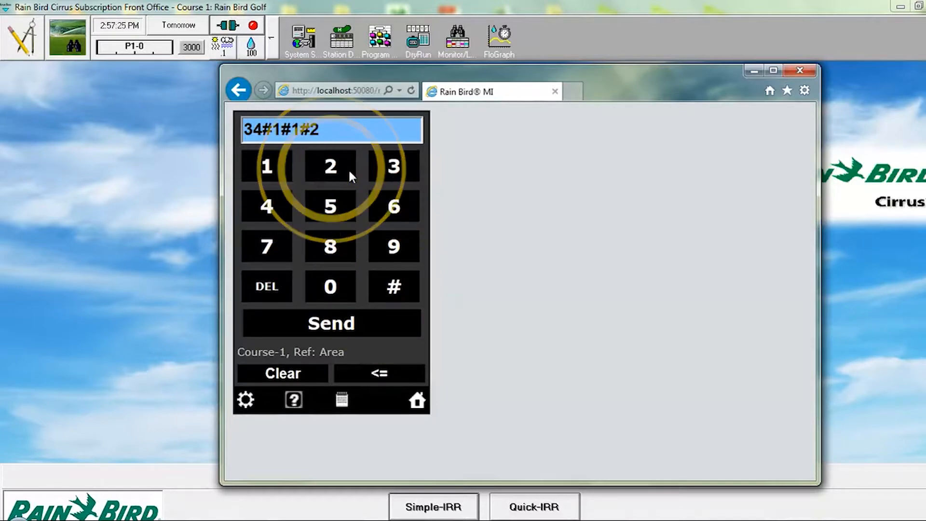
{"action": "left_click", "coordinate": [341, 324]}
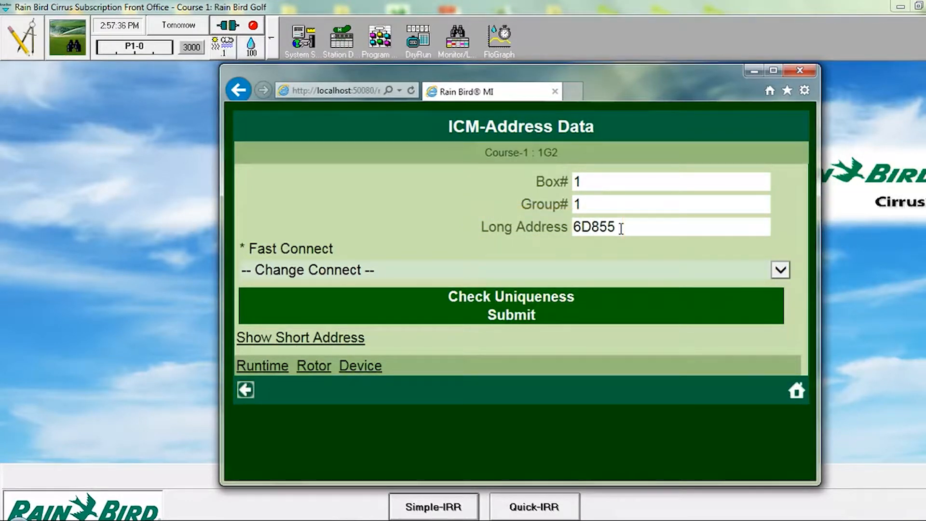
Step: Examine station 1G2's long address and the available connection options without choosing one
{"action": "left_click_drag", "start_coordinate": [622, 229], "coordinate": [567, 228]}
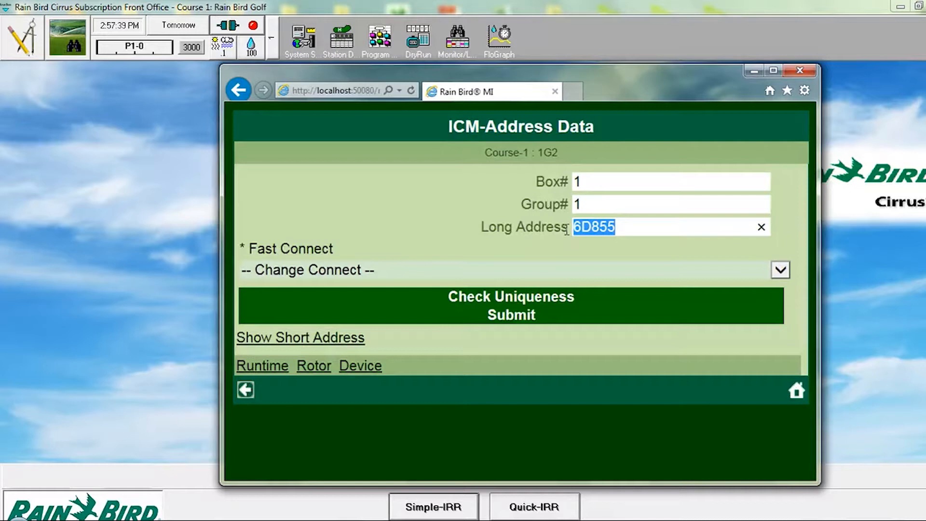
{"action": "left_click", "coordinate": [781, 271]}
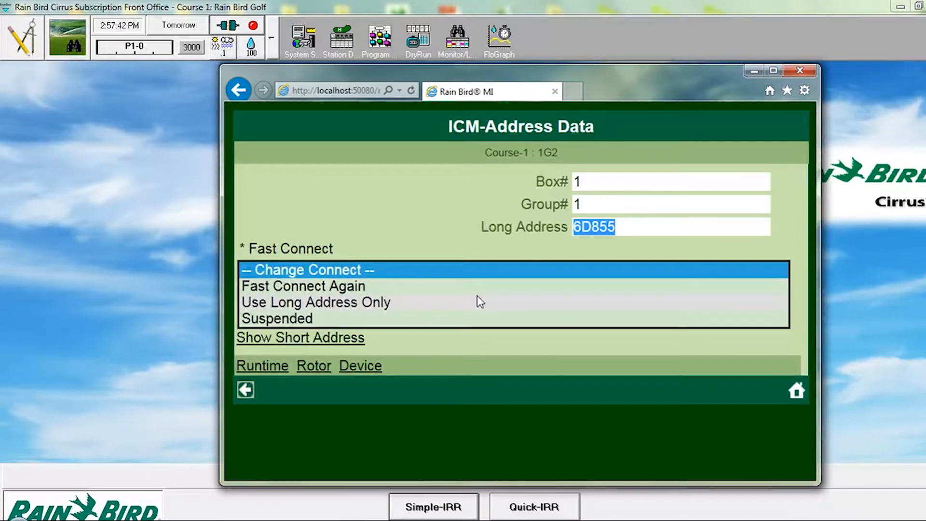
{"action": "left_click", "coordinate": [359, 231]}
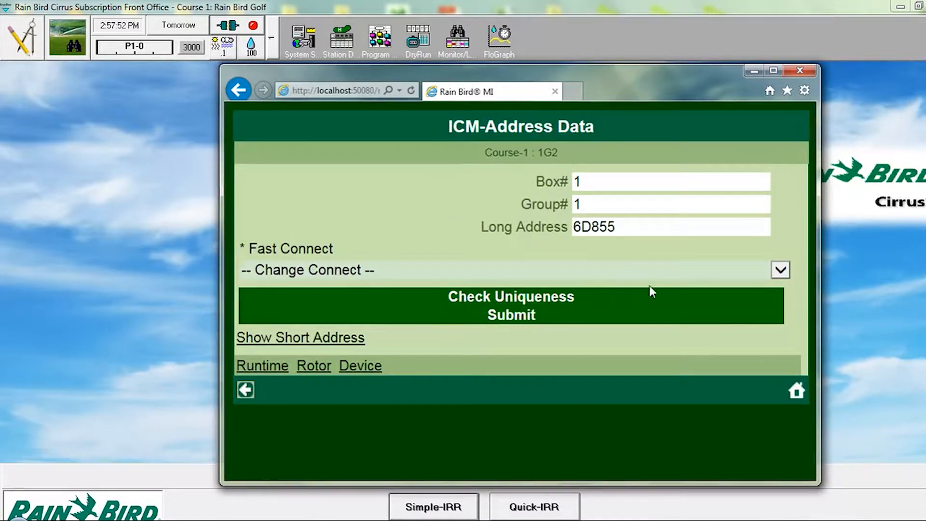
Step: Return to the FREEDOM keypad and send the command 31#1#2#2 to open the runtime data for station 1T2
{"action": "left_click", "coordinate": [795, 390]}
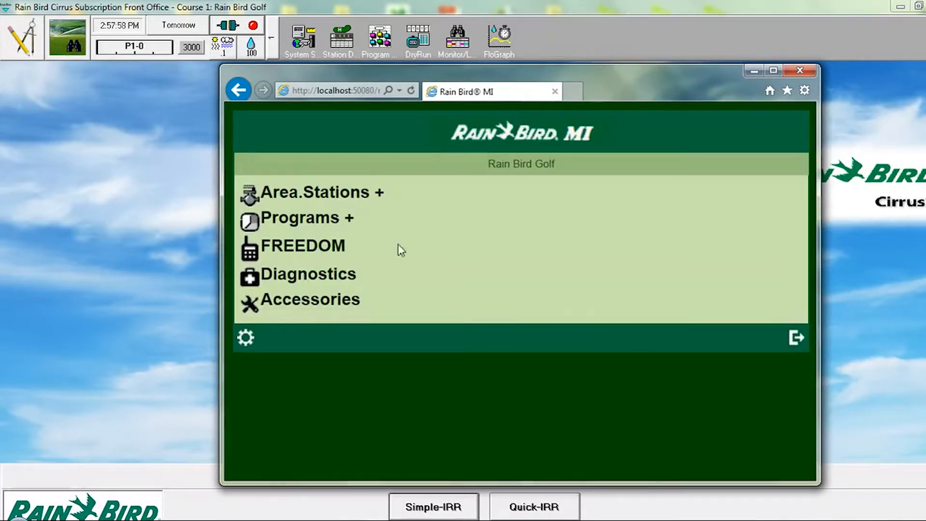
{"action": "left_click", "coordinate": [312, 246]}
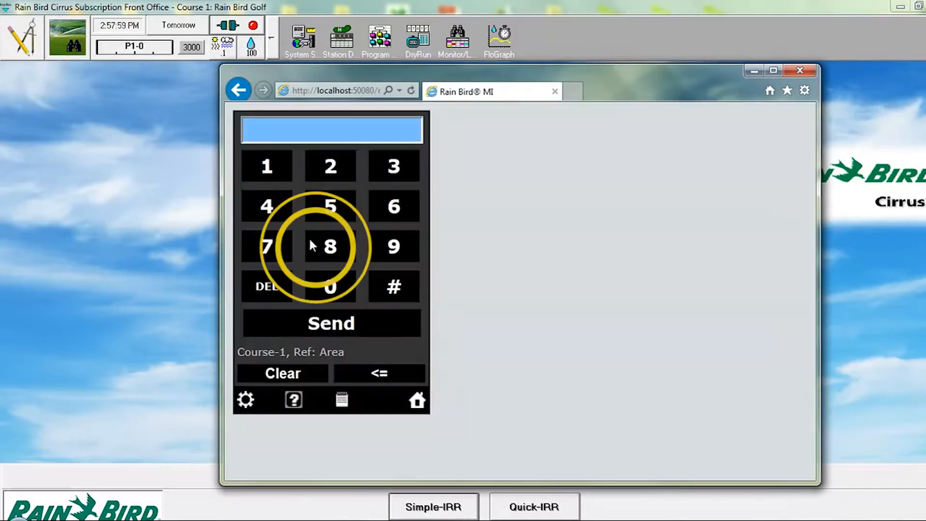
{"action": "left_click", "coordinate": [399, 165]}
{"action": "left_click", "coordinate": [272, 164]}
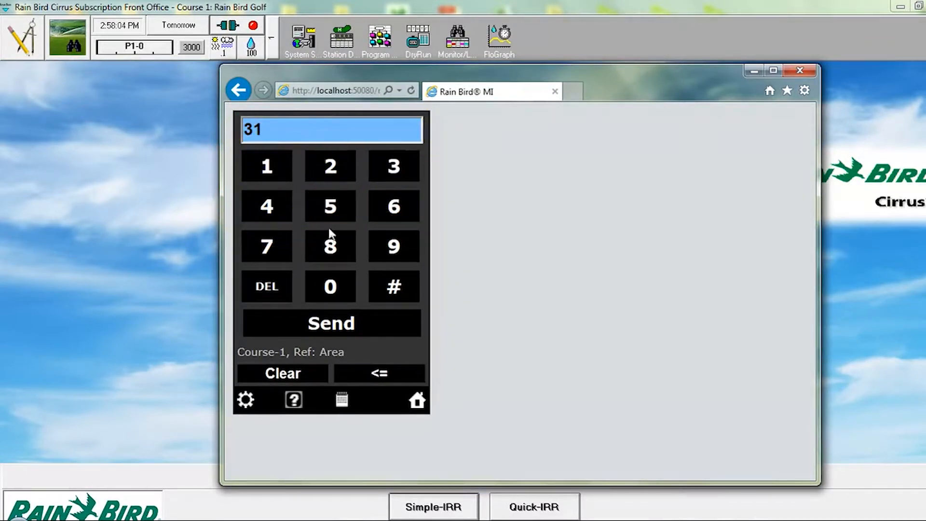
{"action": "left_click", "coordinate": [388, 290]}
{"action": "left_click", "coordinate": [271, 164]}
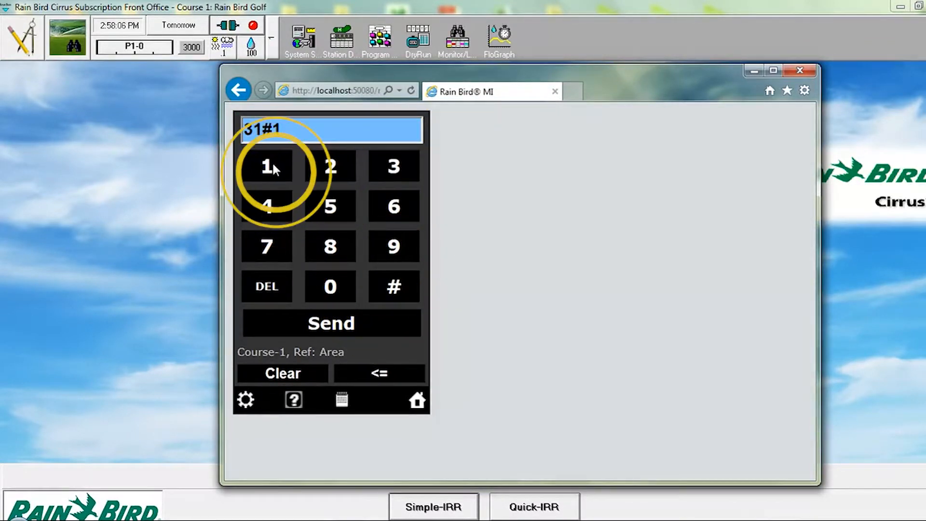
{"action": "left_click", "coordinate": [394, 288]}
{"action": "left_click", "coordinate": [333, 169]}
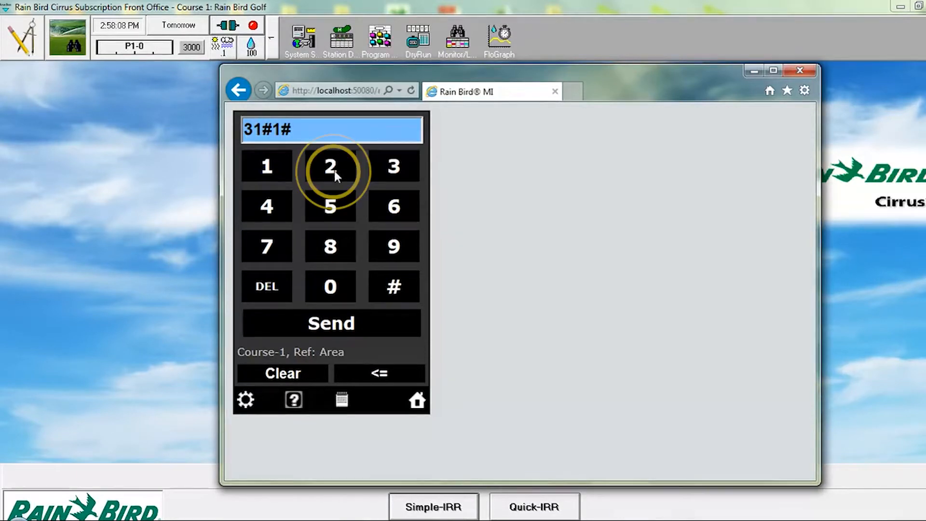
{"action": "left_click", "coordinate": [390, 292]}
{"action": "left_click", "coordinate": [332, 166]}
{"action": "left_click", "coordinate": [341, 321]}
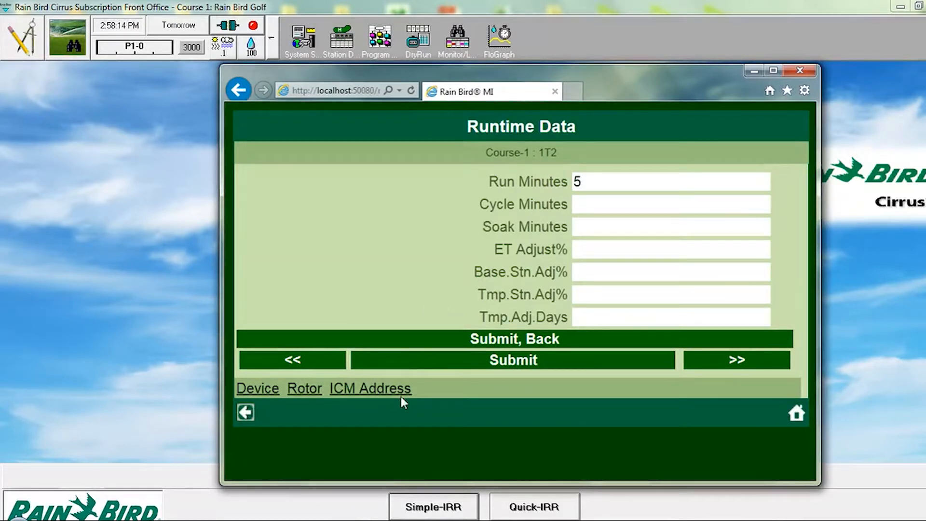
Step: Look through station 1T2's device data and rotor data, and return to its runtime data
{"action": "left_click", "coordinate": [278, 390]}
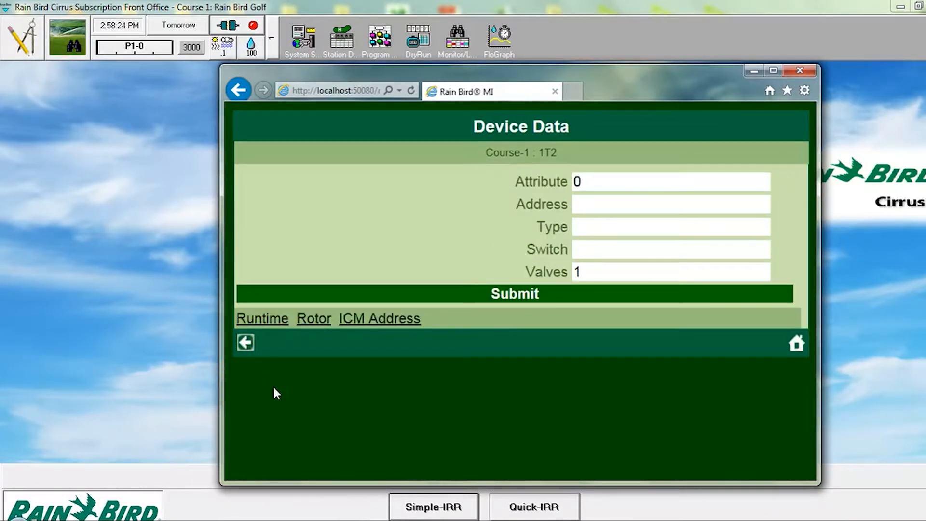
{"action": "left_click", "coordinate": [313, 319]}
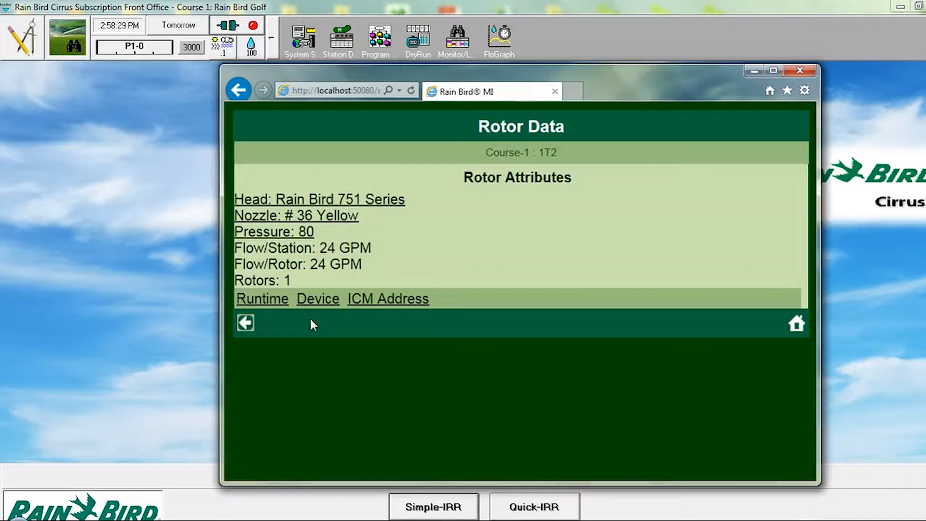
{"action": "left_click", "coordinate": [311, 323]}
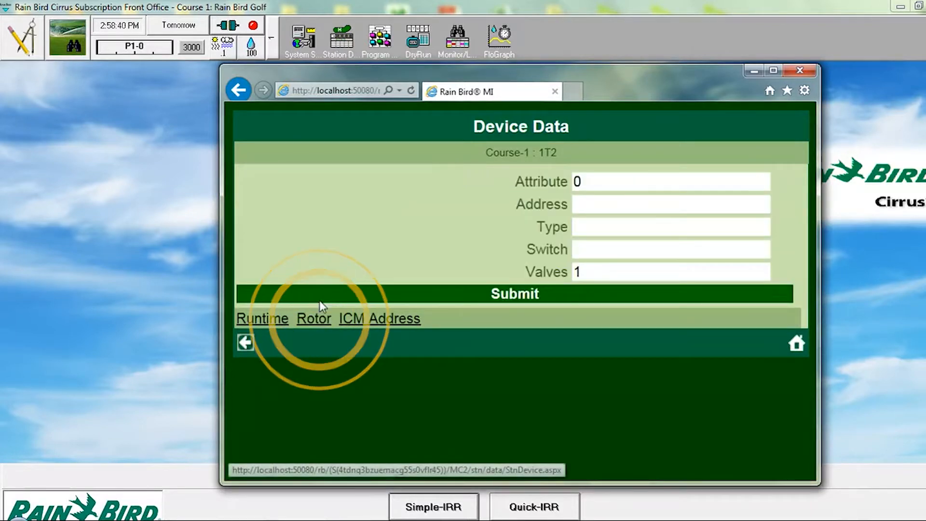
{"action": "left_click", "coordinate": [279, 318]}
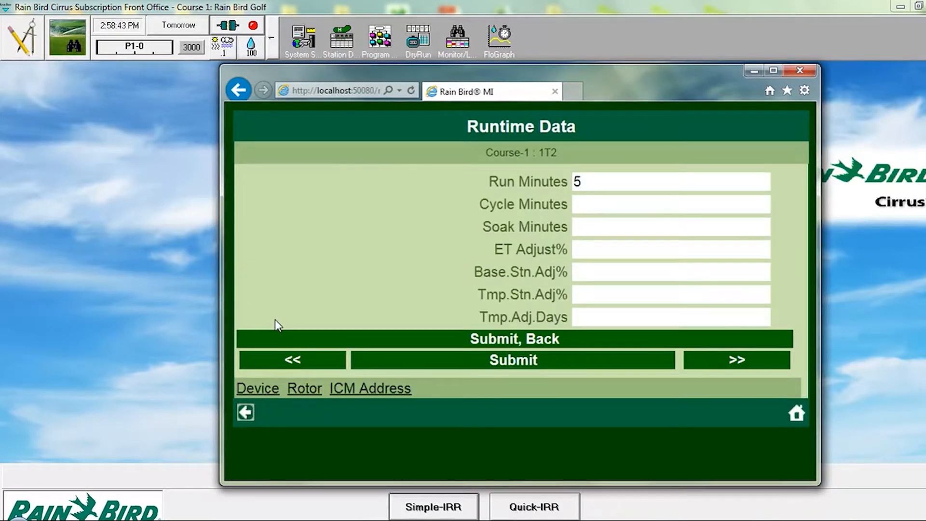
Step: Return to the FREEDOM keypad, send the command 71#1 to turn on program 1, and dismiss the command result
{"action": "left_click", "coordinate": [246, 413]}
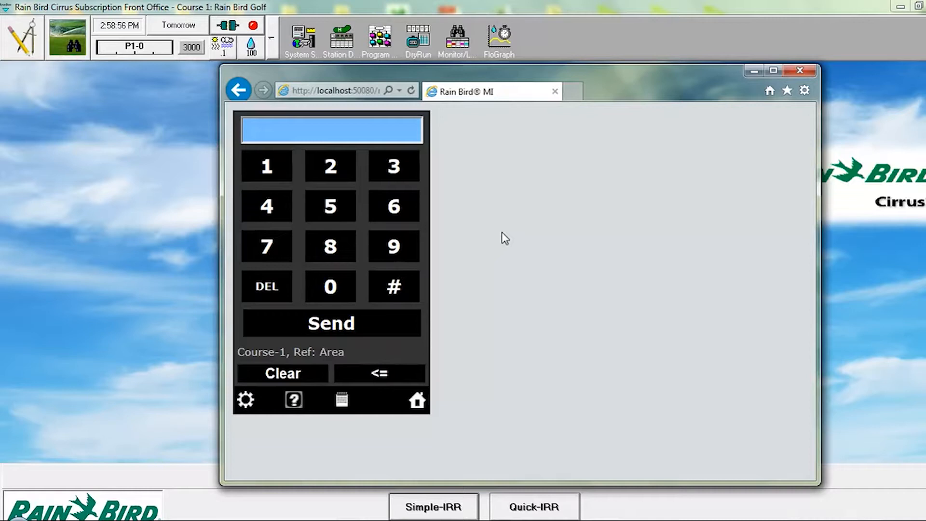
{"action": "left_click", "coordinate": [280, 242]}
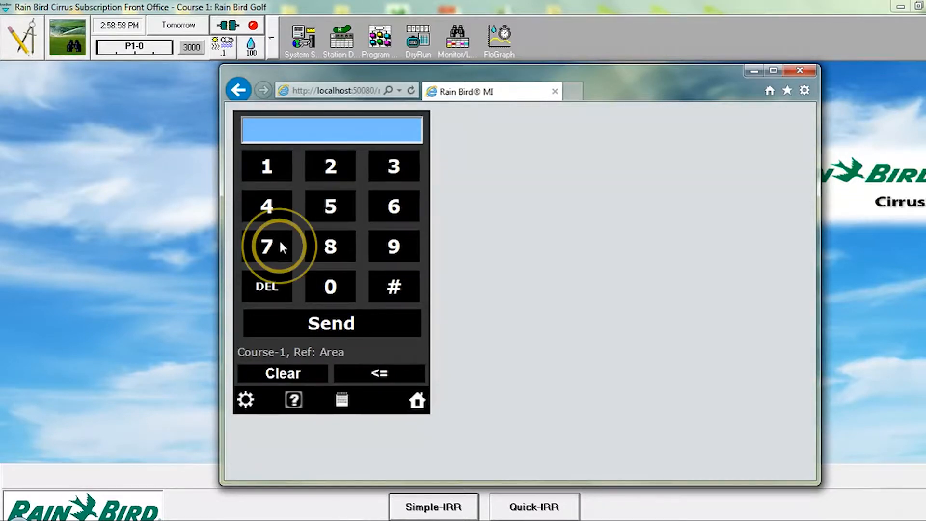
{"action": "left_click", "coordinate": [279, 168]}
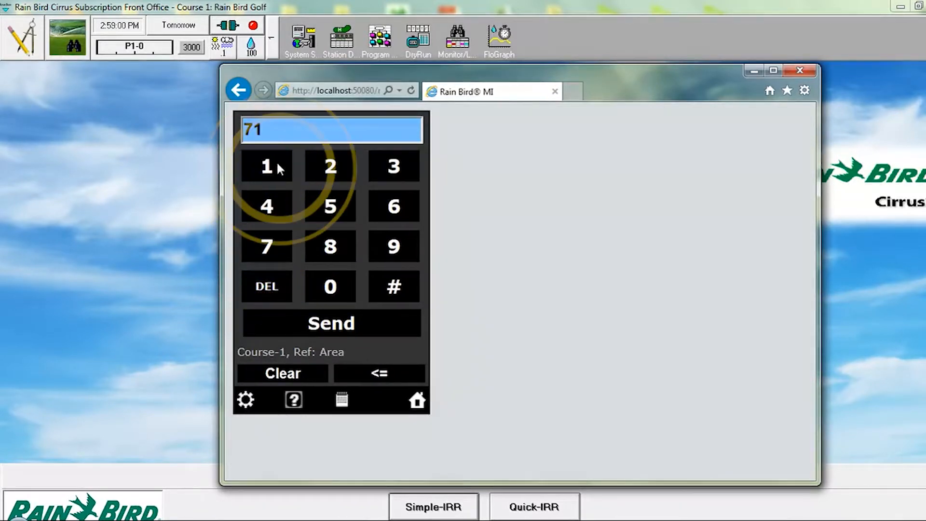
{"action": "left_click", "coordinate": [385, 285]}
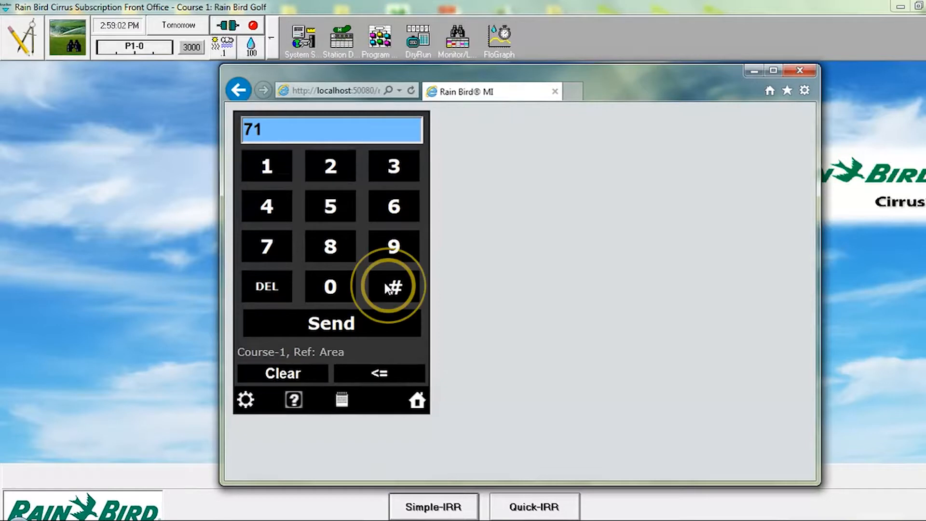
{"action": "left_click", "coordinate": [276, 162]}
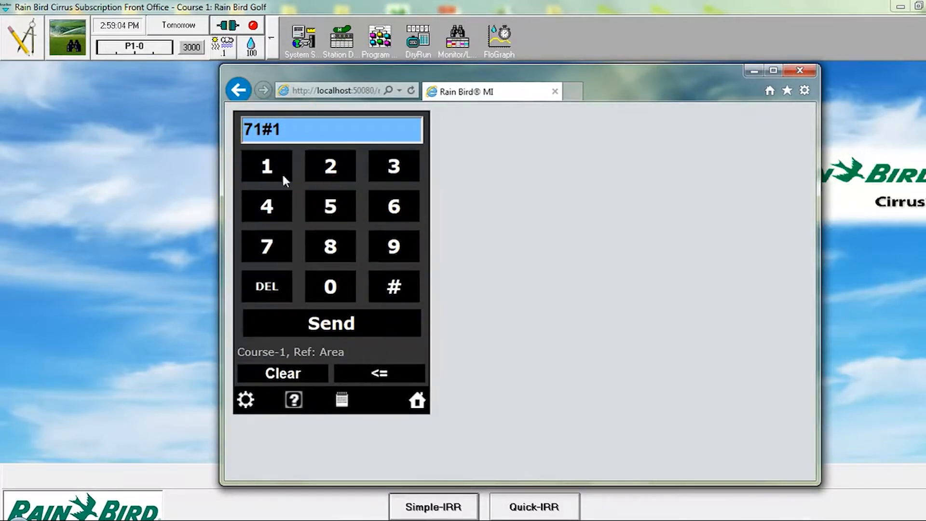
{"action": "left_click", "coordinate": [338, 321]}
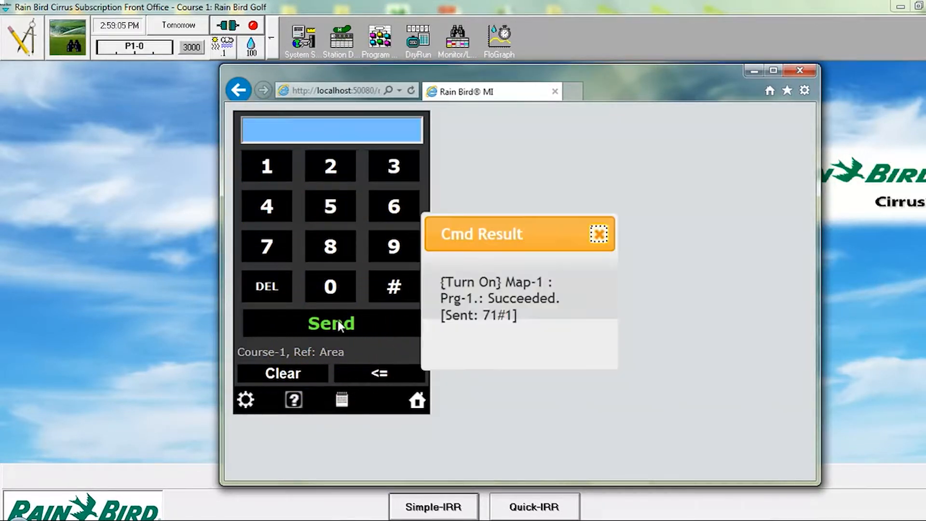
{"action": "left_click", "coordinate": [599, 235]}
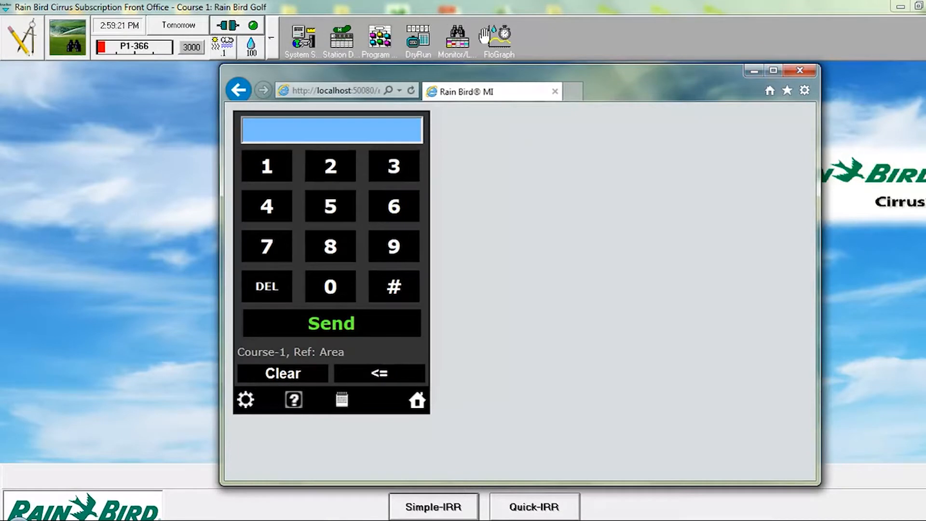
Step: Check the running stations in the Monitor/Log course view, close it, and return to the FREEDOM keypad window
{"action": "left_click", "coordinate": [456, 39]}
{"action": "left_click", "coordinate": [459, 36]}
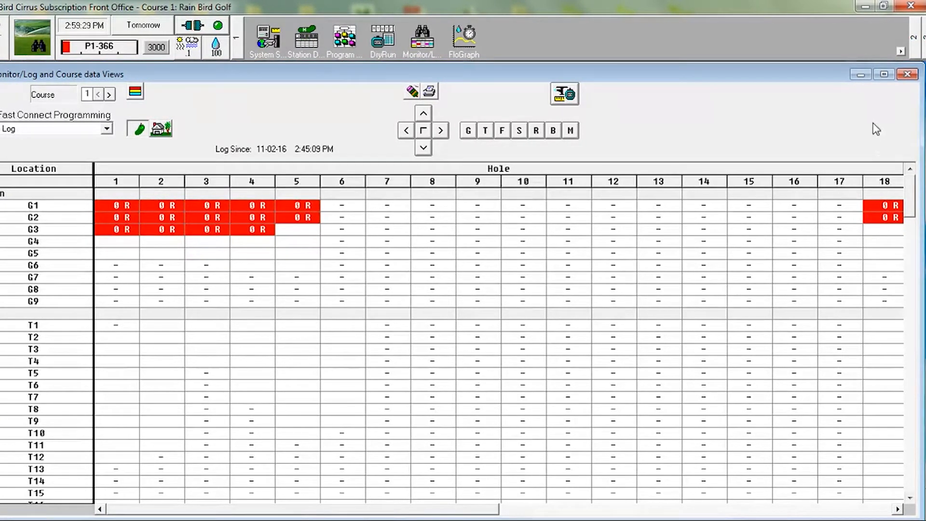
{"action": "left_click", "coordinate": [907, 73]}
{"action": "left_click", "coordinate": [398, 507]}
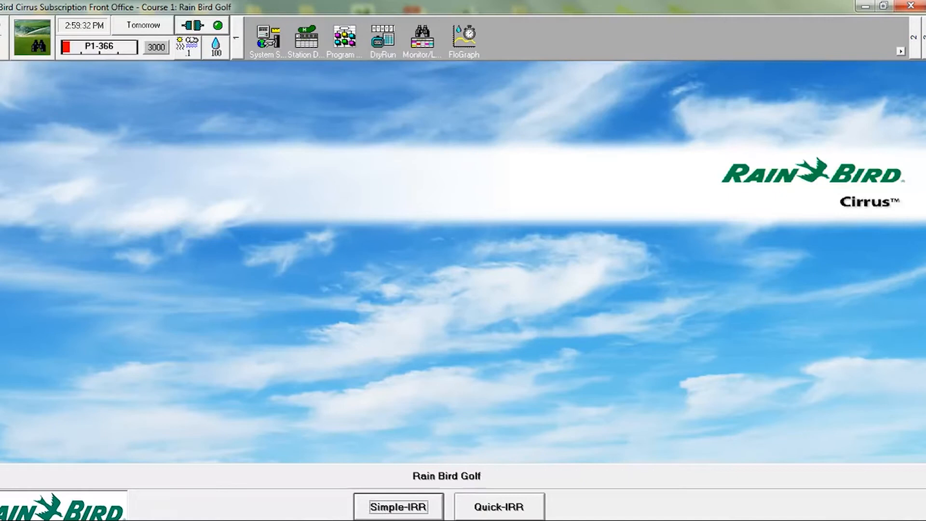
Step: Send the command 51 to query the status of the whole course, and dismiss the result
{"action": "left_click", "coordinate": [292, 207]}
{"action": "left_click", "coordinate": [232, 166]}
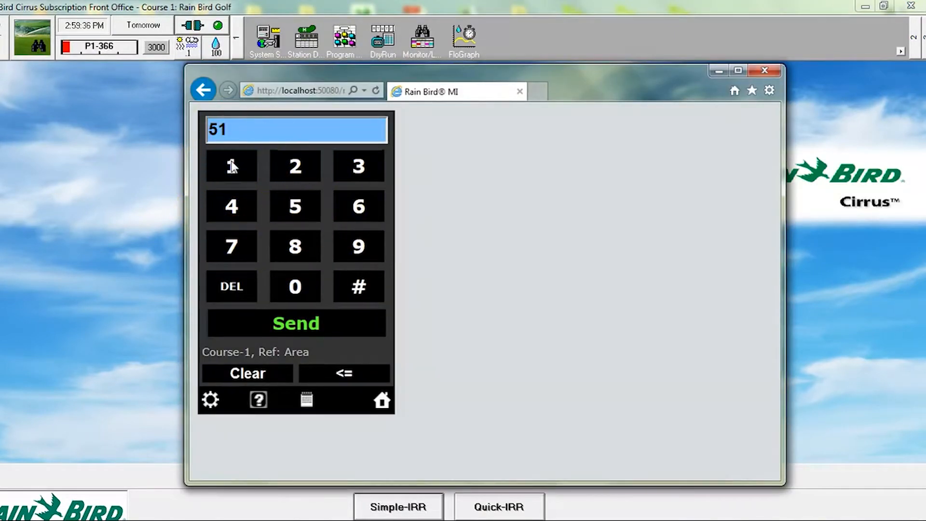
{"action": "left_click", "coordinate": [307, 322]}
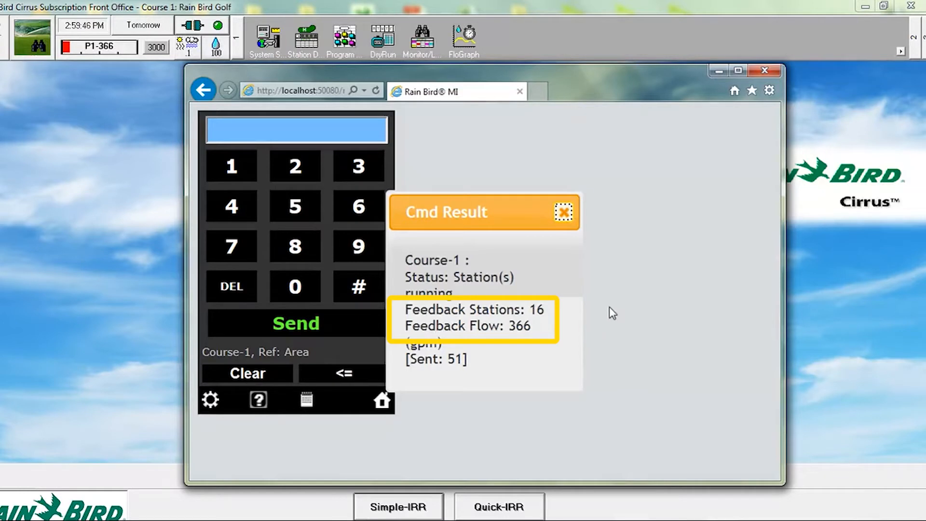
{"action": "left_click", "coordinate": [563, 212]}
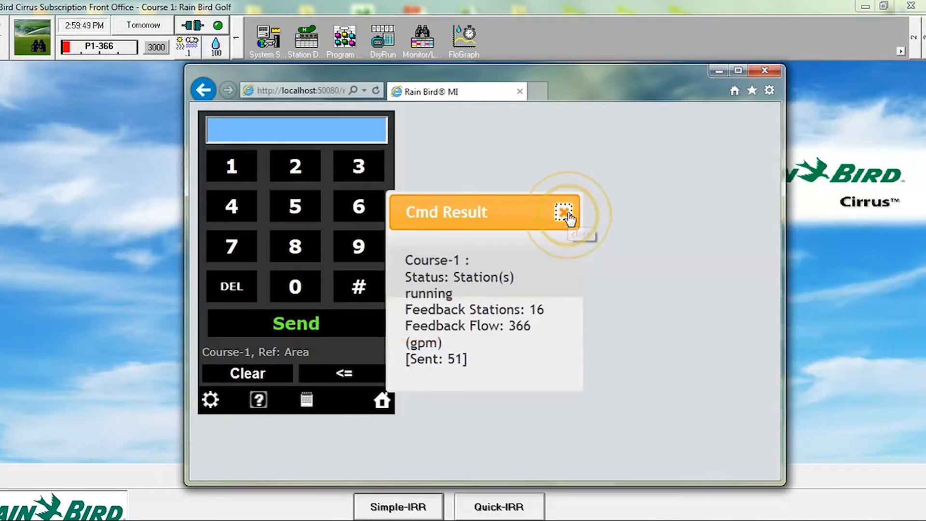
Step: Send the command 51#2 to query the station status of hole 2, and dismiss the result
{"action": "left_click", "coordinate": [299, 206]}
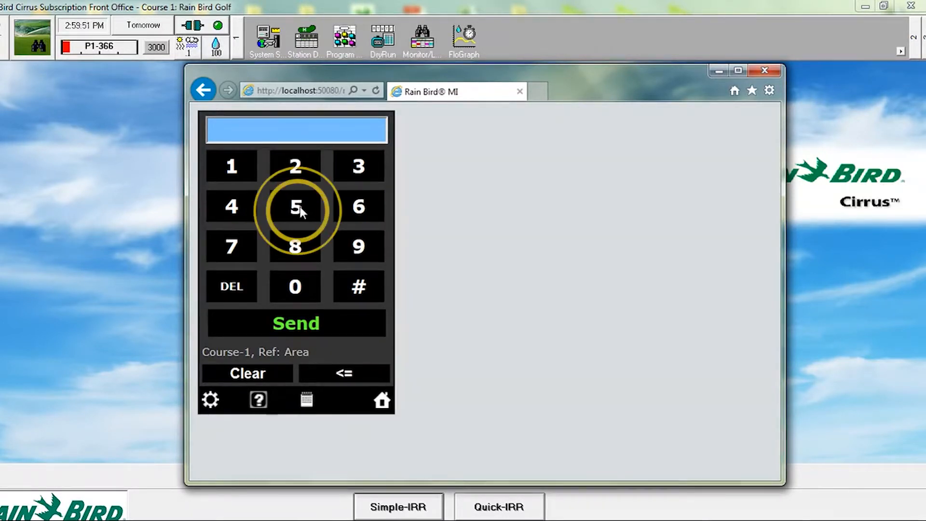
{"action": "left_click", "coordinate": [242, 173]}
{"action": "left_click", "coordinate": [348, 285]}
{"action": "left_click", "coordinate": [288, 166]}
{"action": "left_click", "coordinate": [300, 324]}
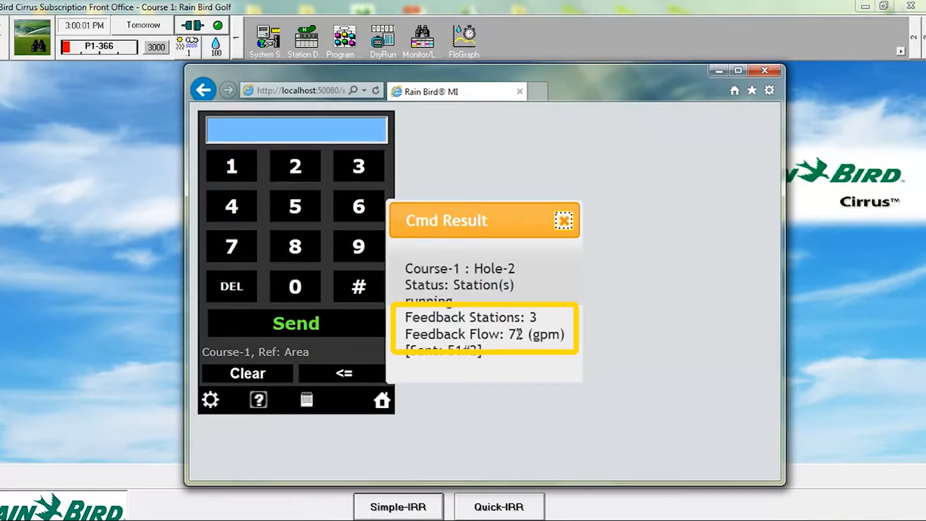
{"action": "left_click", "coordinate": [563, 221]}
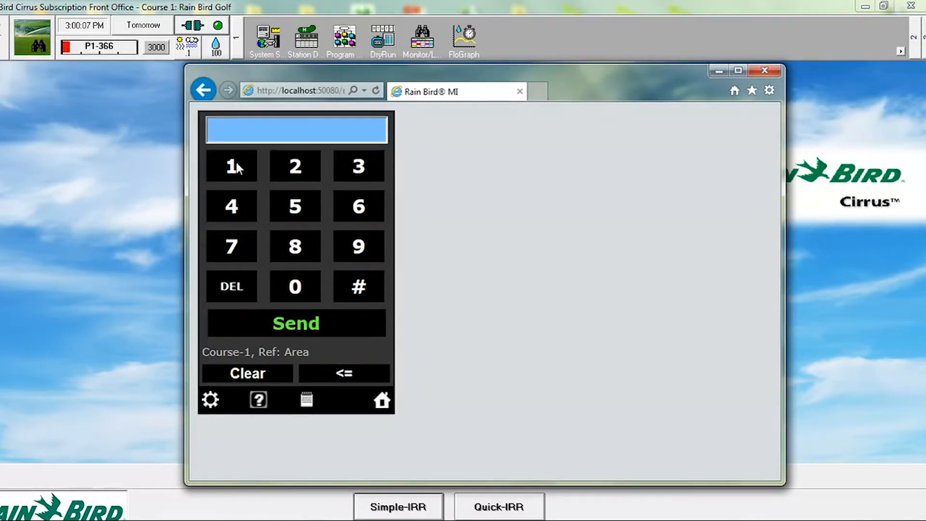
Step: Send the command 51#18 to query the station status of hole 18, and dismiss the result
{"action": "left_click", "coordinate": [280, 209]}
{"action": "left_click", "coordinate": [249, 172]}
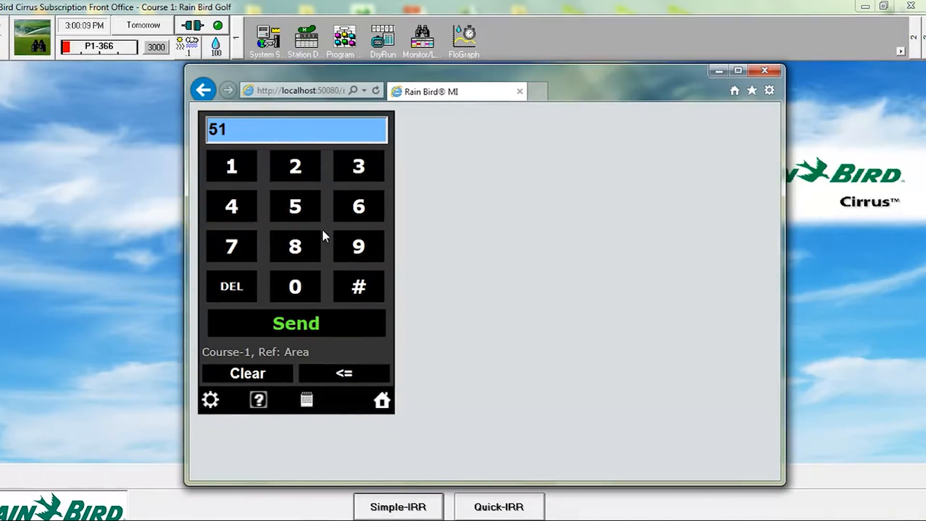
{"action": "left_click", "coordinate": [353, 288]}
{"action": "left_click", "coordinate": [238, 163]}
{"action": "left_click", "coordinate": [303, 242]}
{"action": "left_click", "coordinate": [317, 322]}
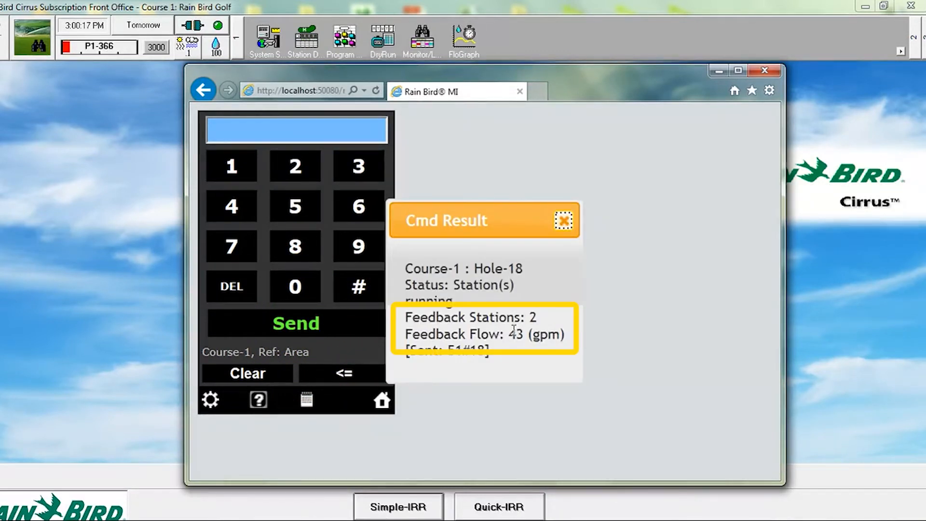
{"action": "left_click", "coordinate": [563, 221]}
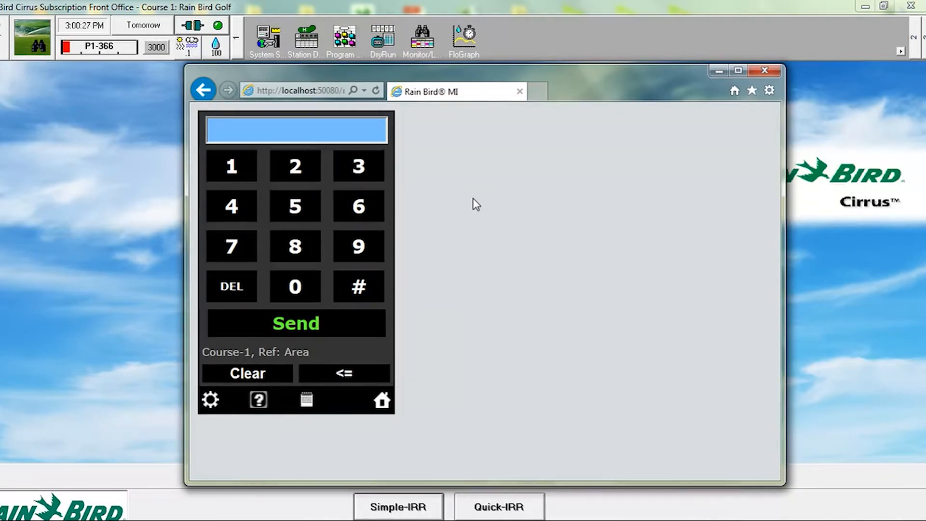
Step: Send the command 72#1 to turn off program 1, and dismiss the command result
{"action": "left_click", "coordinate": [241, 242]}
{"action": "left_click", "coordinate": [291, 172]}
{"action": "left_click", "coordinate": [344, 281]}
{"action": "left_click", "coordinate": [238, 165]}
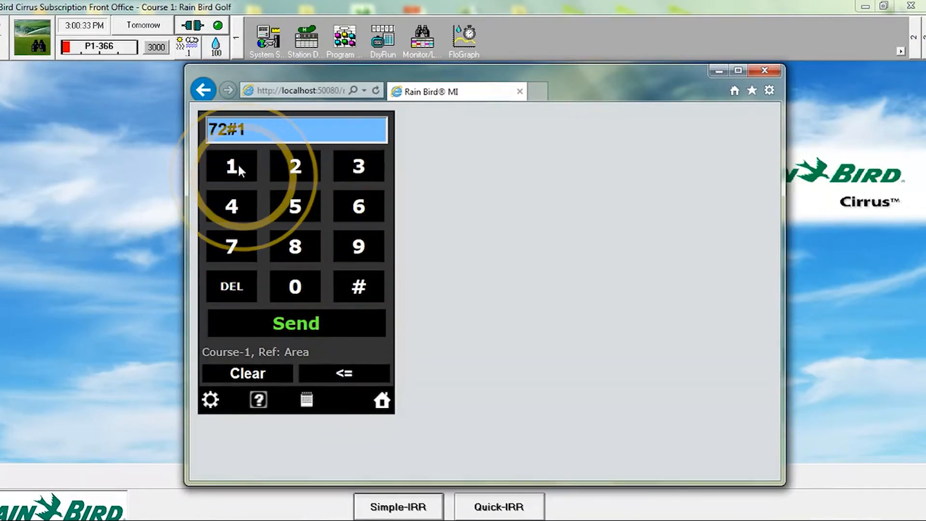
{"action": "left_click", "coordinate": [291, 322]}
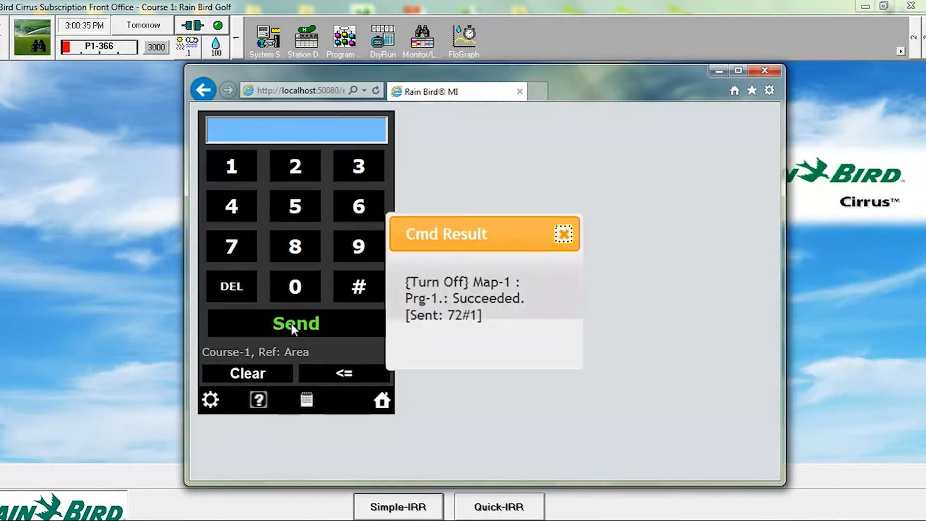
{"action": "left_click", "coordinate": [563, 235]}
Step: Query the whole course's status again with the command 51 after turning off program 1, and dismiss the result
{"action": "left_click", "coordinate": [306, 208]}
{"action": "left_click", "coordinate": [237, 168]}
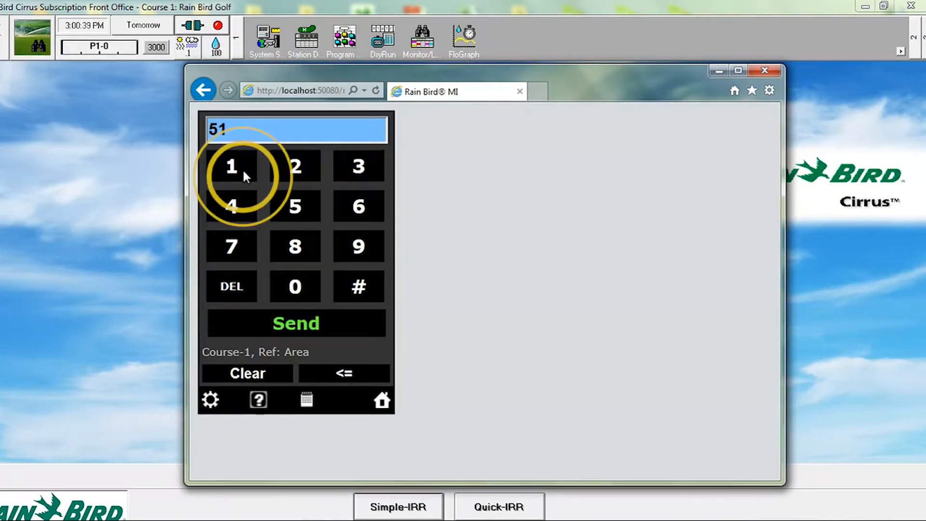
{"action": "left_click", "coordinate": [312, 324]}
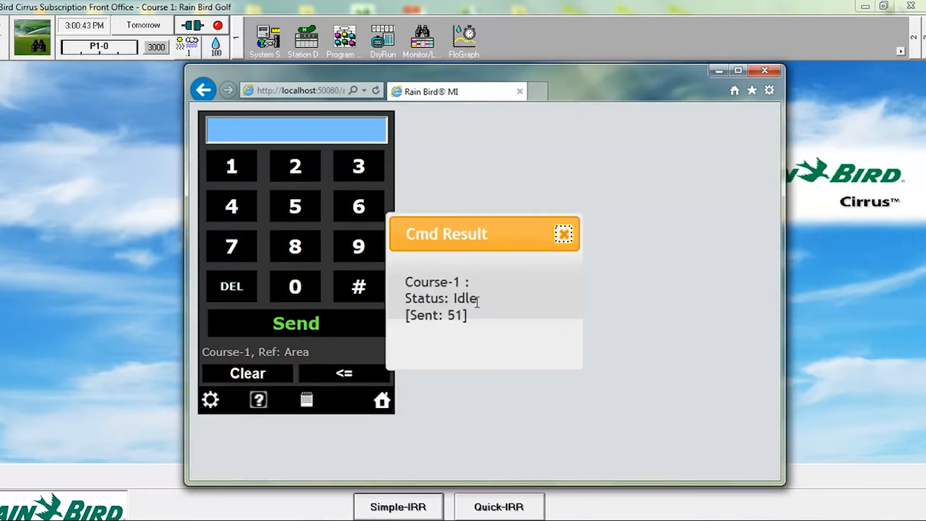
{"action": "left_click", "coordinate": [564, 234]}
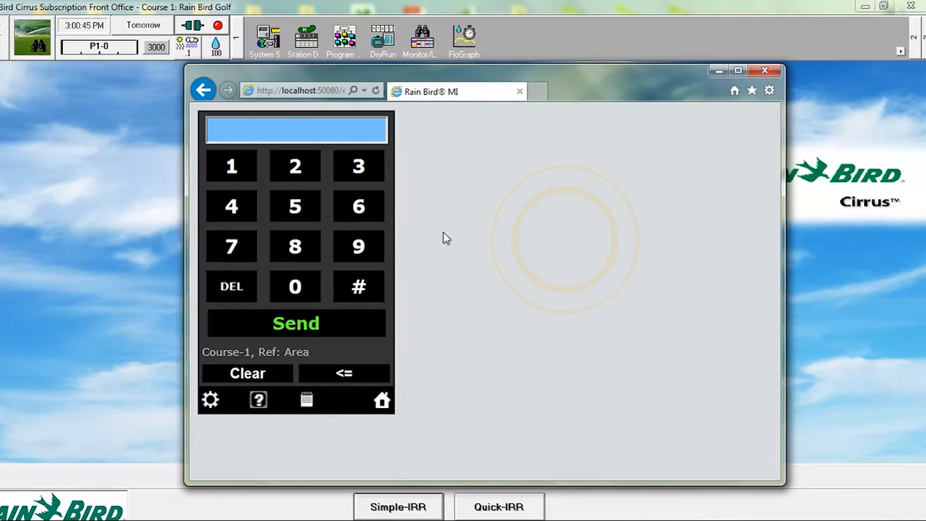
Step: Send the command 51#1 to query the station status of hole 1, and dismiss the result
{"action": "left_click", "coordinate": [308, 205]}
{"action": "left_click", "coordinate": [236, 166]}
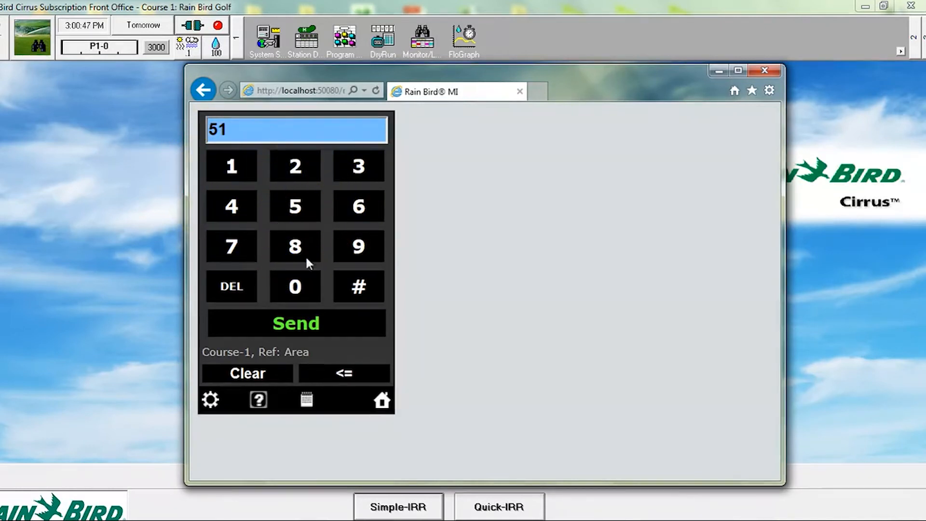
{"action": "left_click", "coordinate": [358, 287]}
{"action": "left_click", "coordinate": [232, 166]}
{"action": "left_click", "coordinate": [283, 323]}
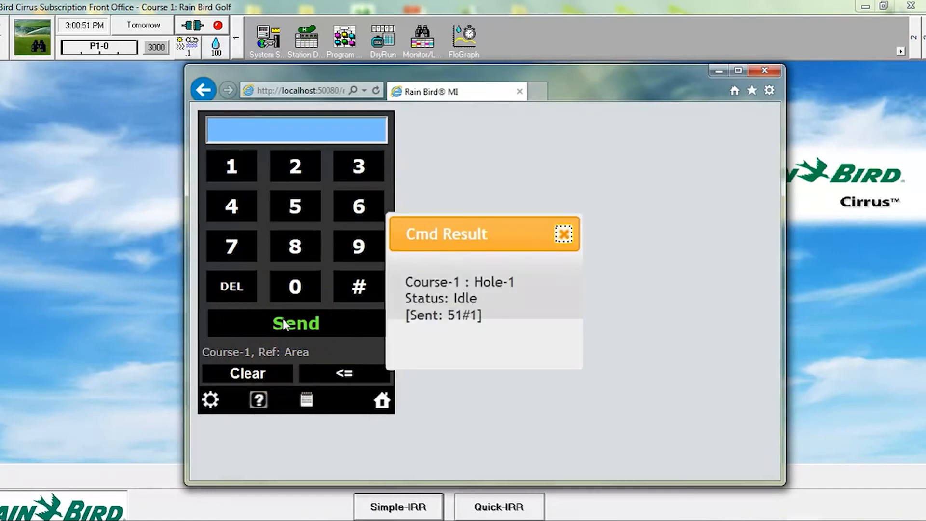
{"action": "left_click", "coordinate": [564, 234]}
Step: Open the MI FREEDOM help and examine the extended station commands
{"action": "left_click", "coordinate": [259, 400]}
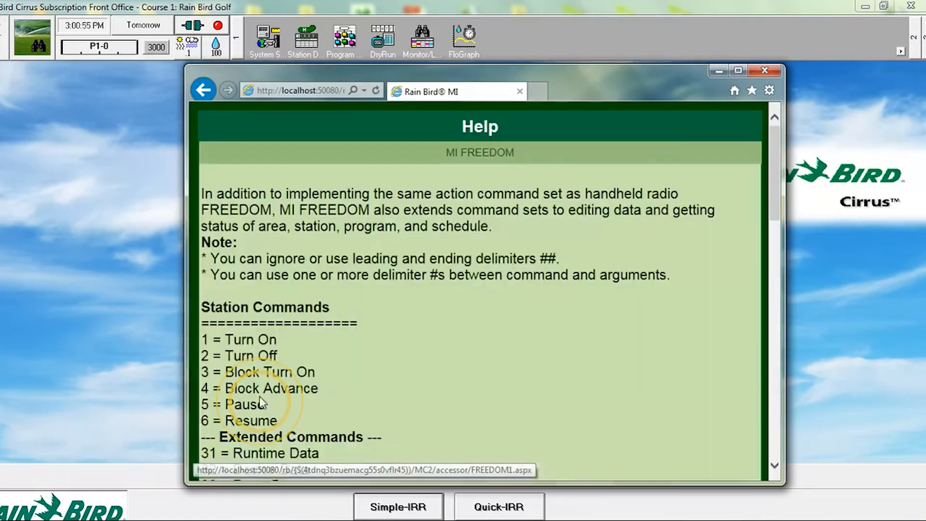
{"action": "left_click_drag", "start_coordinate": [774, 201], "coordinate": [777, 237]}
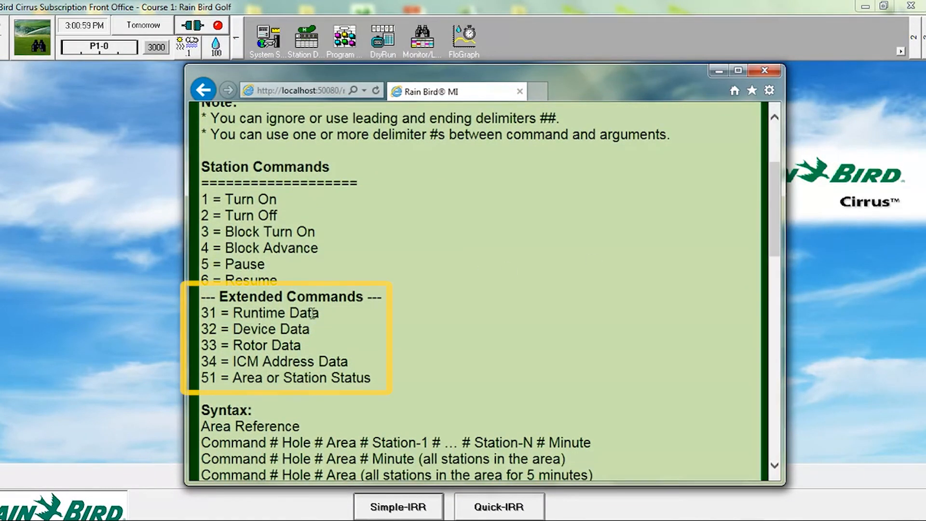